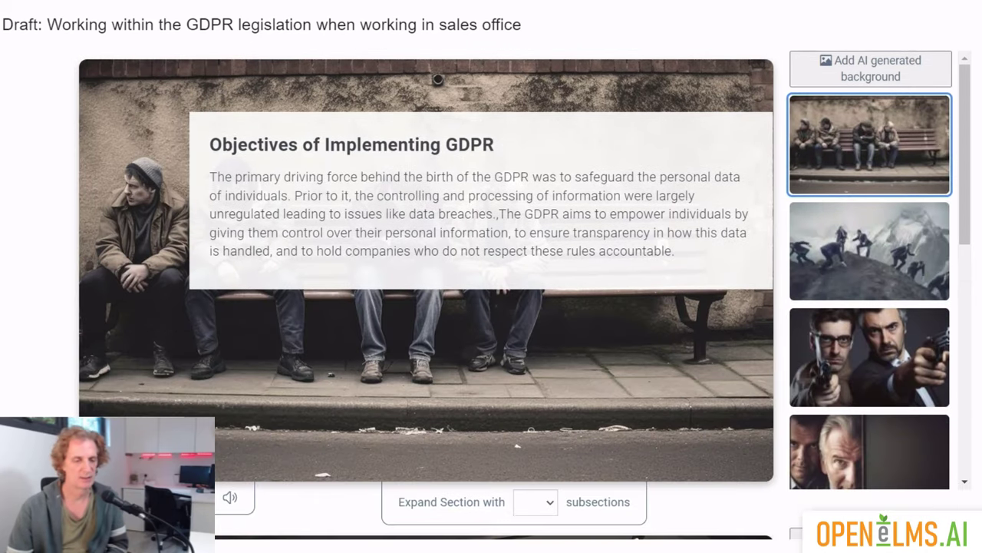
# Step: Try several of the suggested library images as the background of the Objectives of Implementing GDPR slide
pyautogui.click(870, 251)
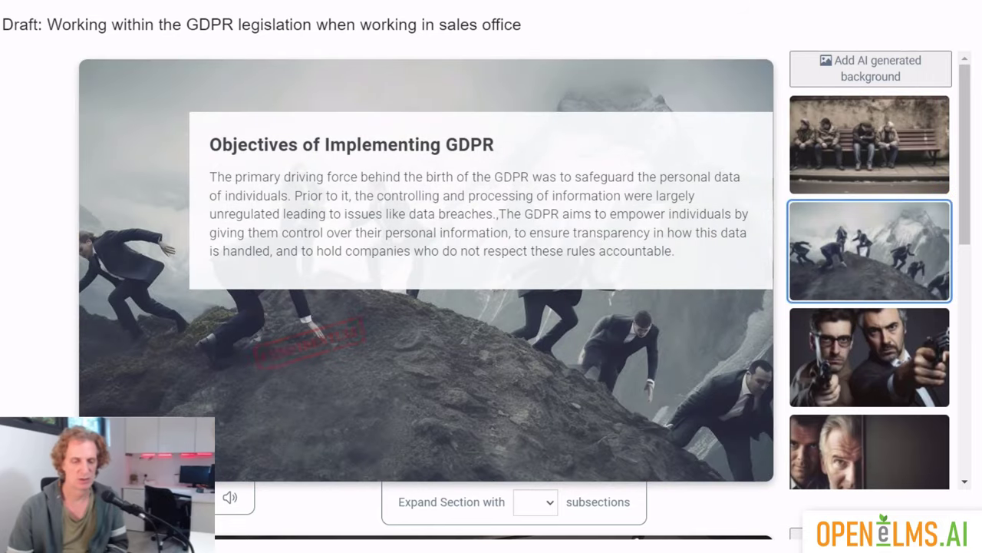
pyautogui.click(870, 357)
pyautogui.click(870, 451)
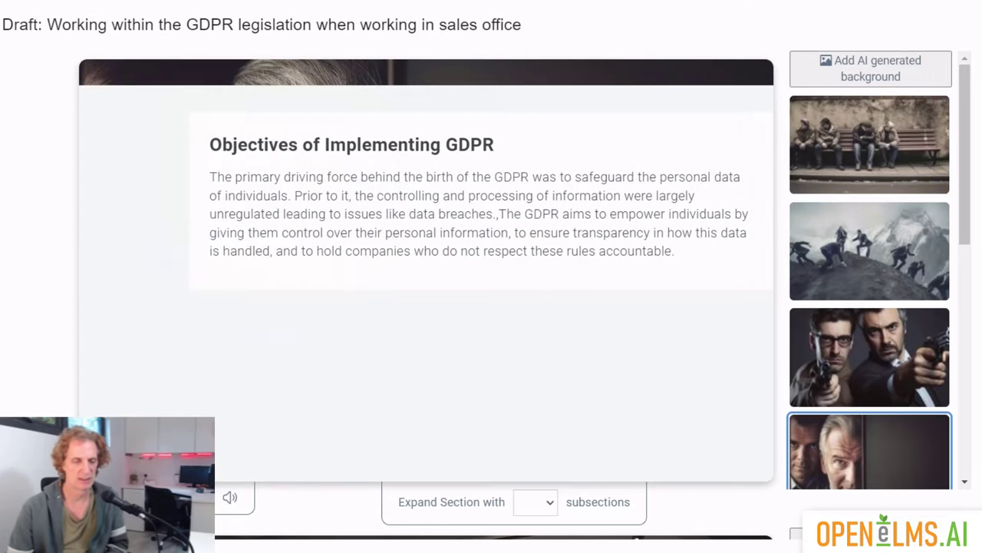
pyautogui.scroll(-4, 869, 269)
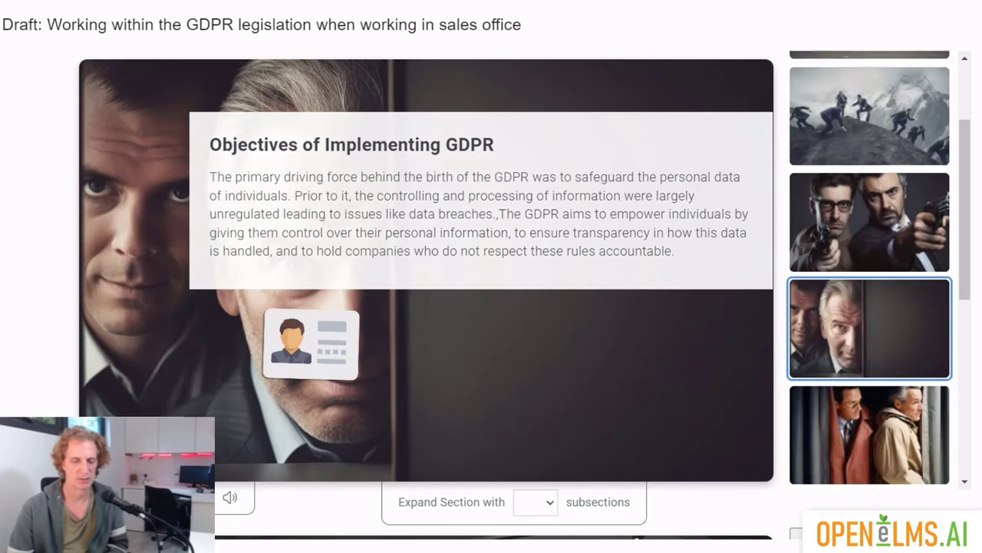
pyautogui.click(870, 245)
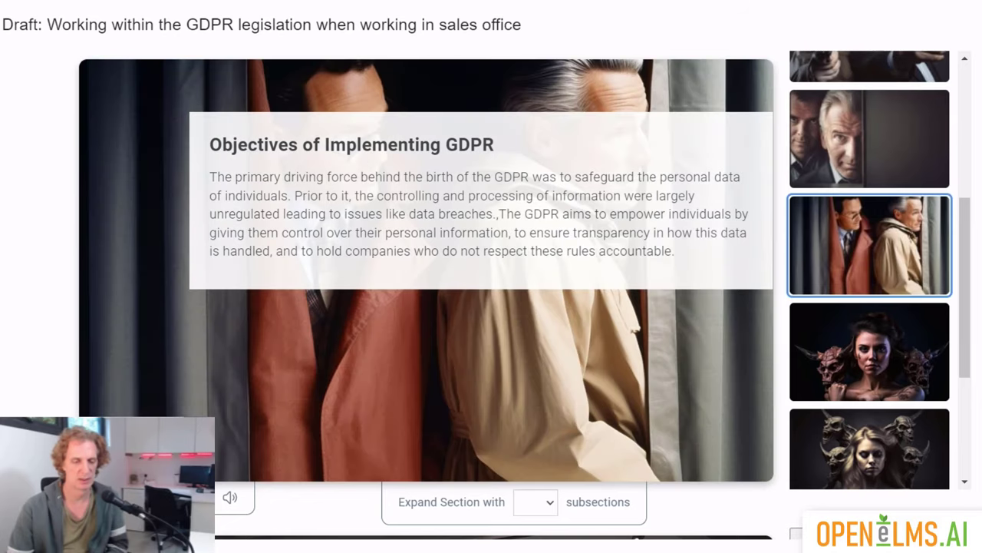
pyautogui.click(869, 351)
# Step: Generate an AI background in the Photorealism style for the Objectives of Implementing GDPR slide
pyautogui.scroll(4, 869, 268)
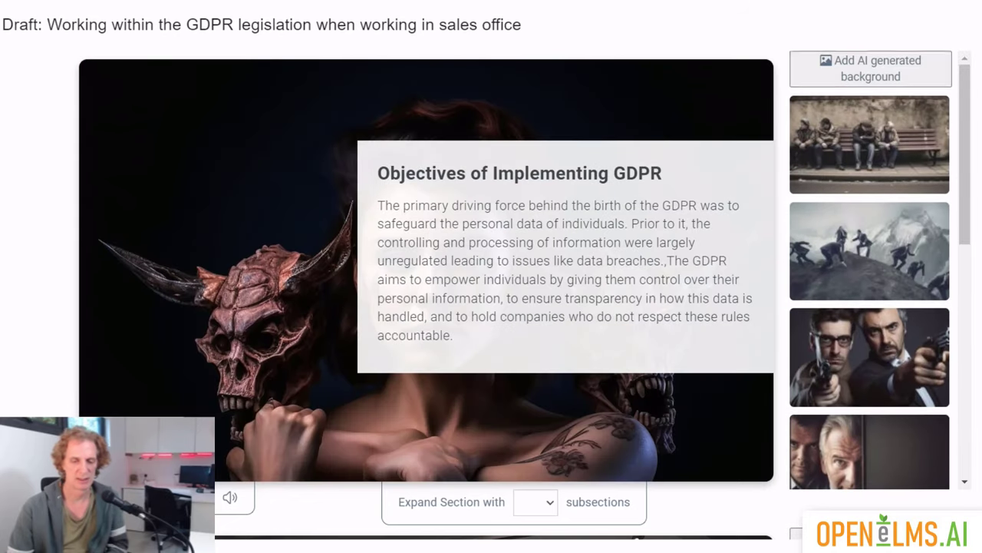
pyautogui.click(870, 68)
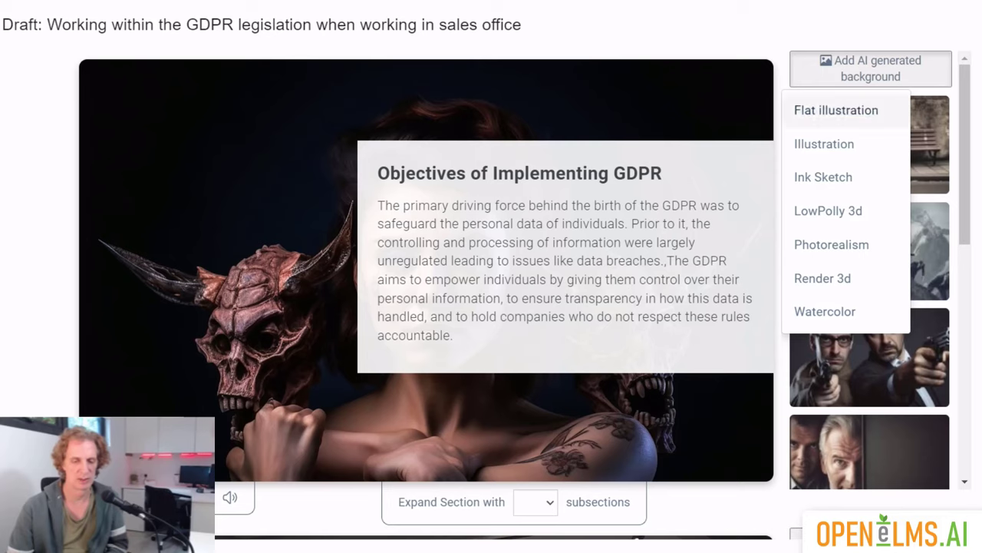
pyautogui.click(832, 244)
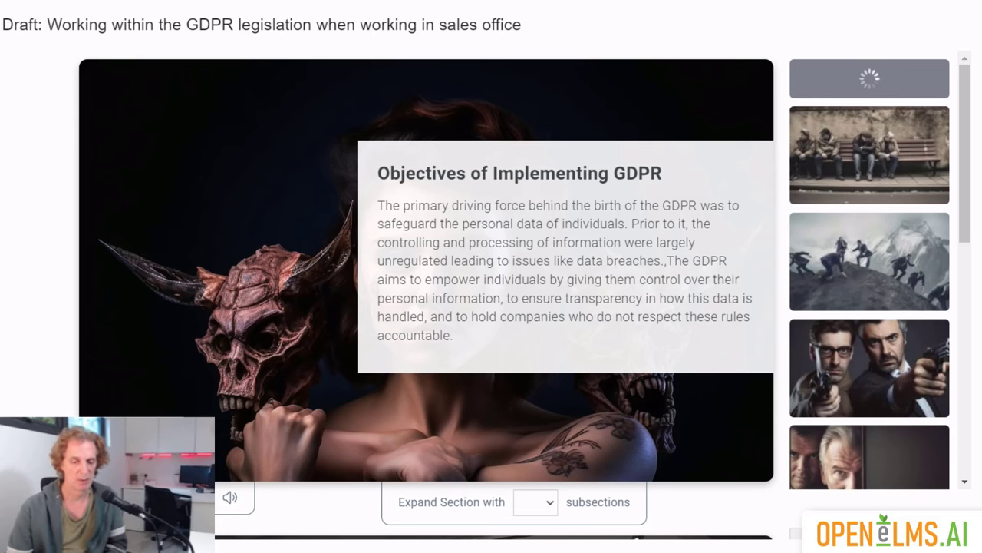
pyautogui.scroll(1, 491, 308)
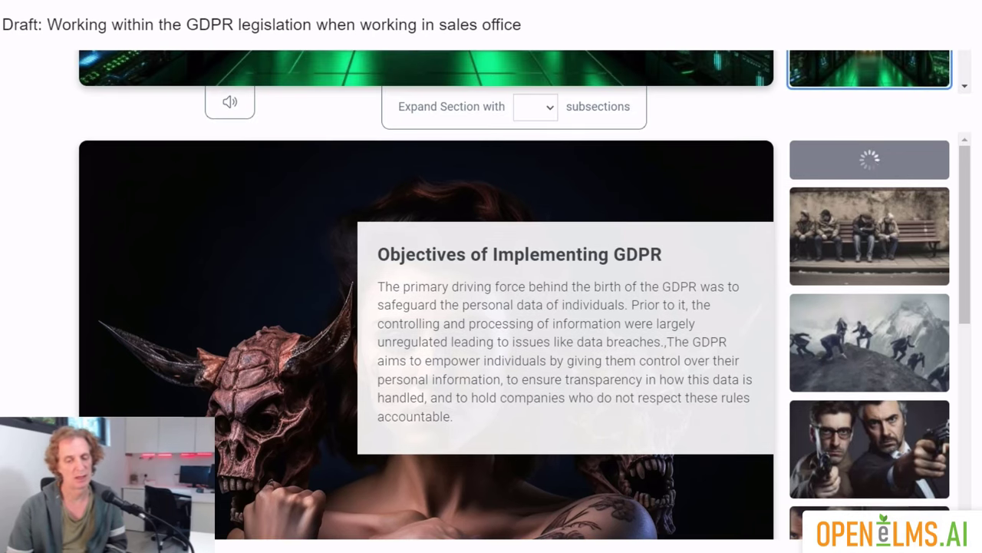
pyautogui.scroll(-1, 491, 307)
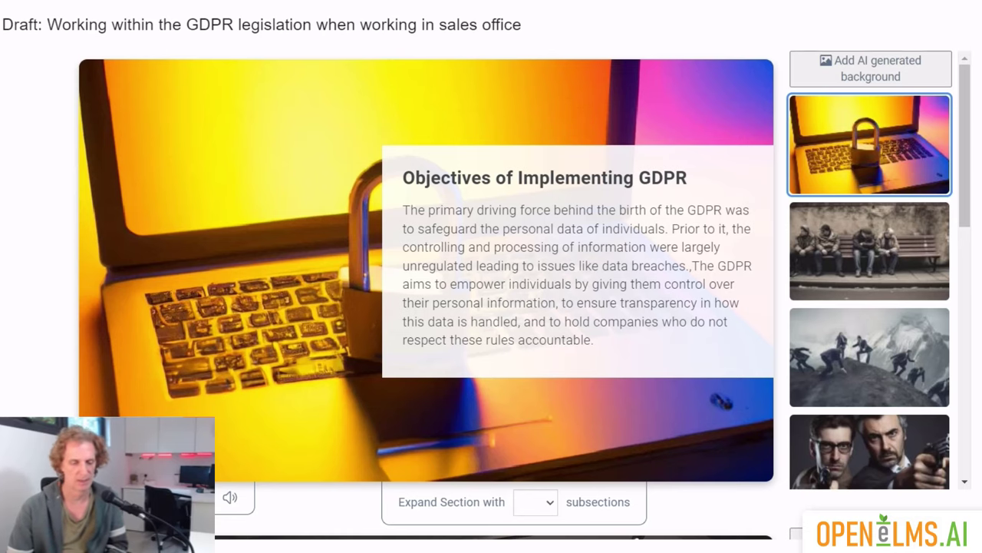
# Step: Expand the Scope of GDPR section with 3 subsections
pyautogui.scroll(-5, 426, 295)
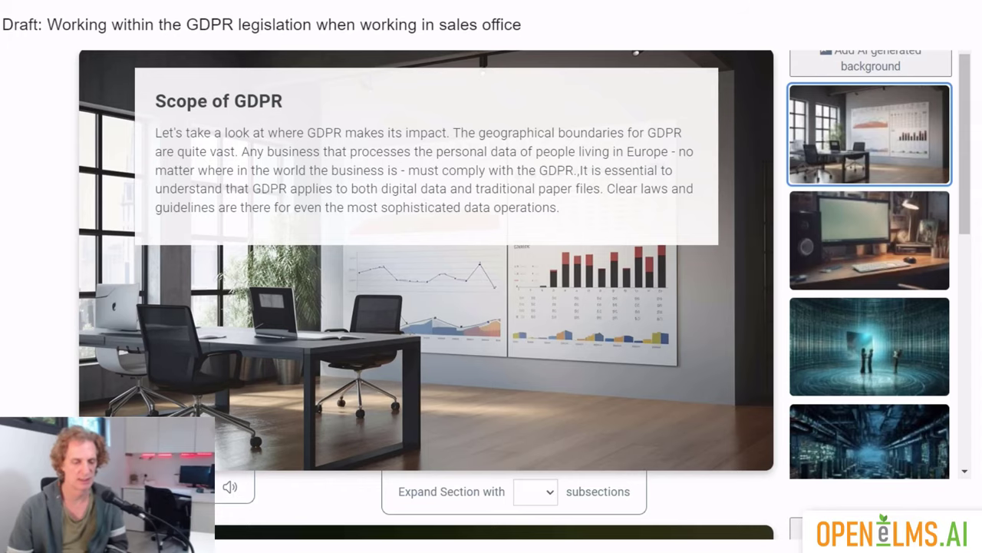
pyautogui.scroll(-1, 426, 294)
pyautogui.scroll(1, 426, 294)
pyautogui.click(535, 492)
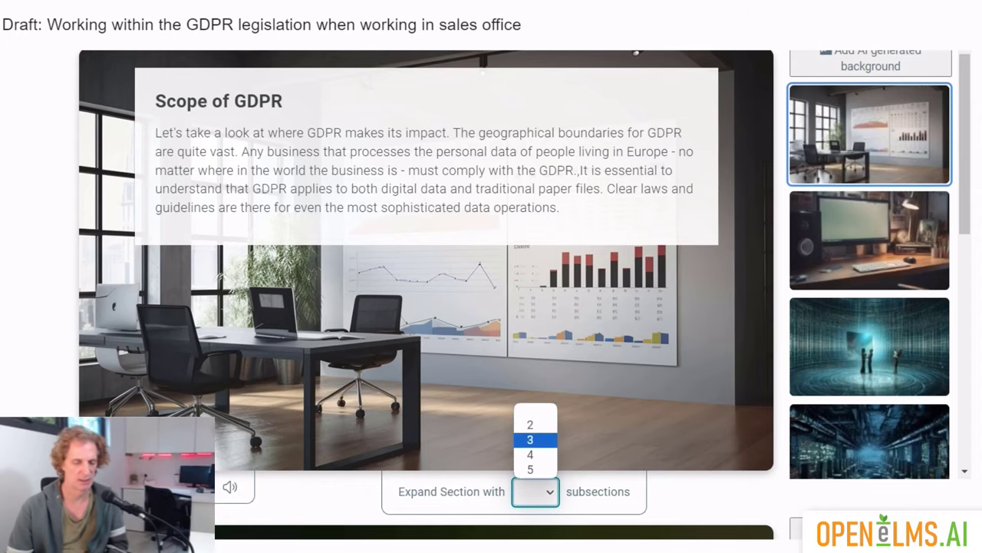
pyautogui.click(535, 440)
pyautogui.press('Tab')
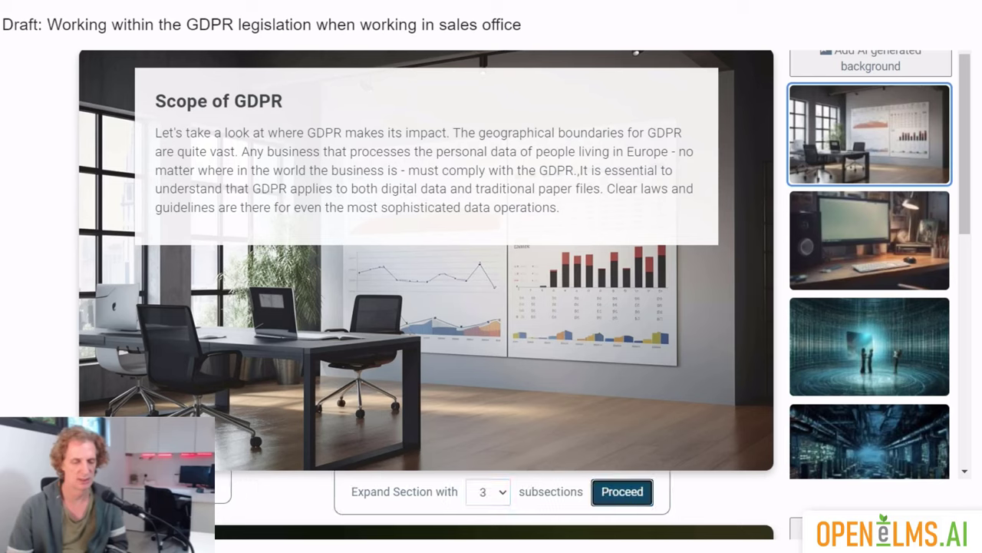
pyautogui.press('Return')
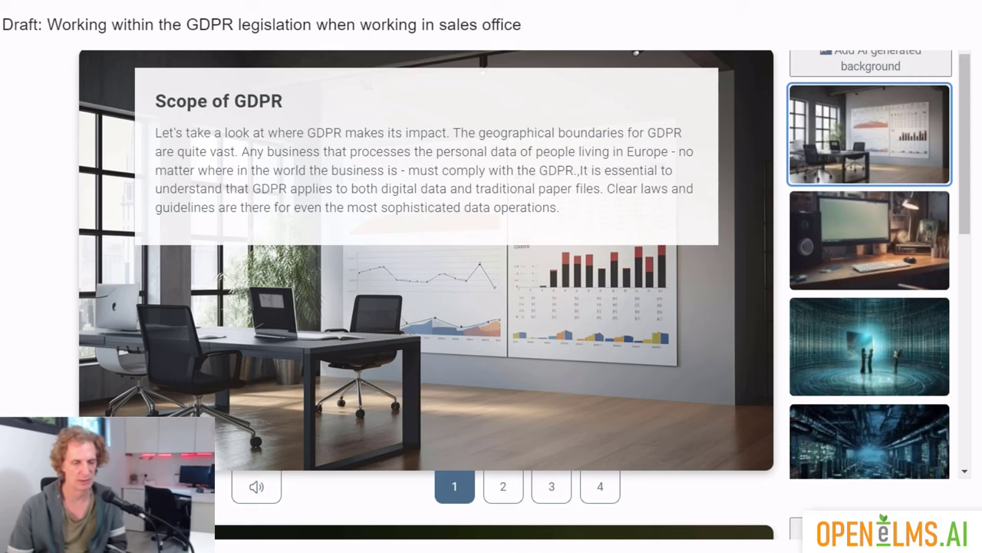
# Step: Give Scope of GDPR pages 4, 3 and 2 the teal digital-room, blue server-room and green server-corridor backgrounds, and review the pages
pyautogui.click(503, 486)
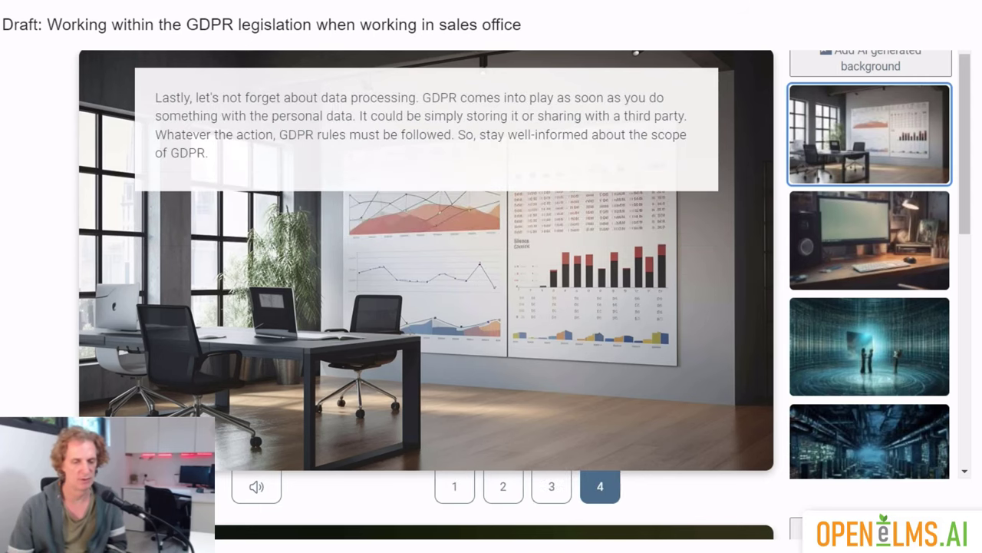
pyautogui.click(870, 346)
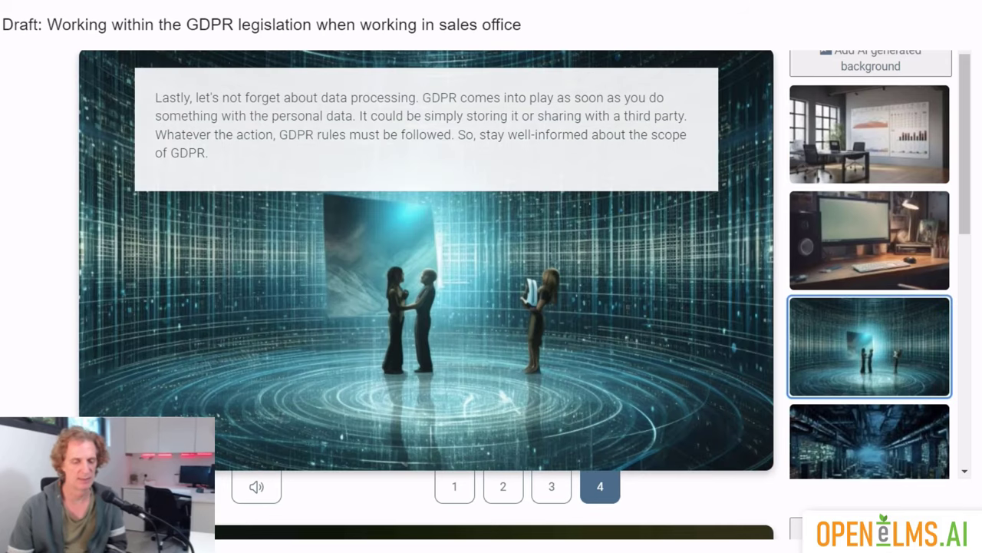
pyautogui.click(551, 486)
pyautogui.click(869, 441)
pyautogui.scroll(-3, 869, 264)
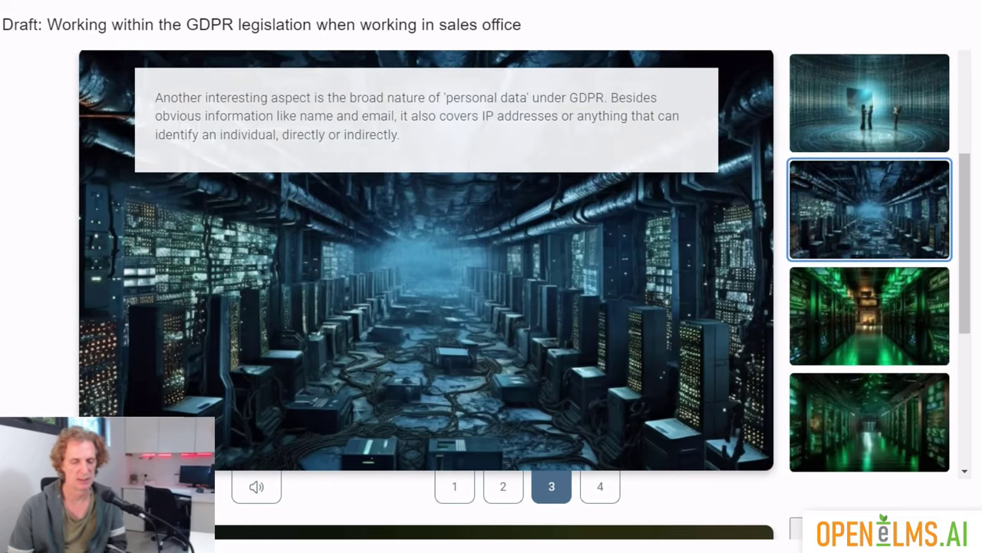
pyautogui.click(503, 485)
pyautogui.click(870, 422)
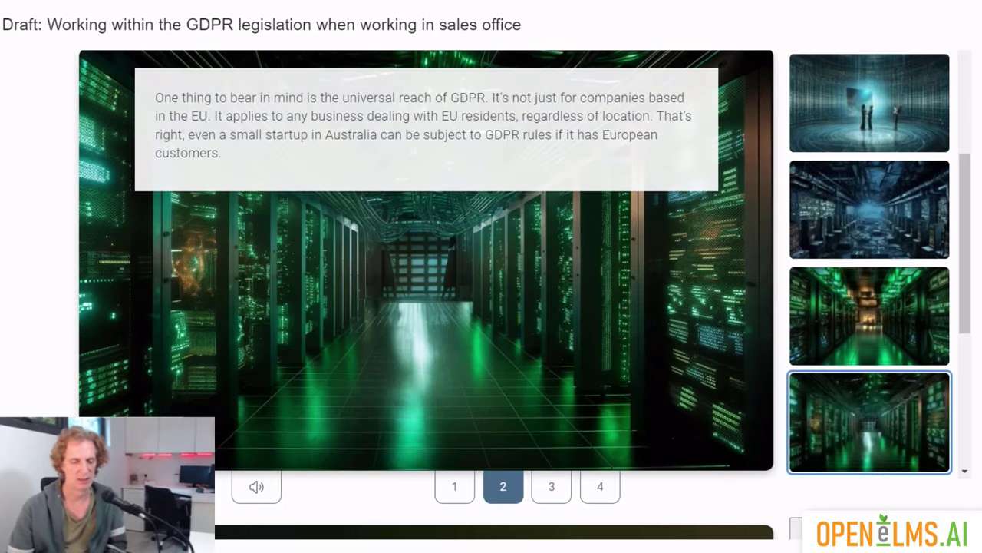
pyautogui.press('Left')
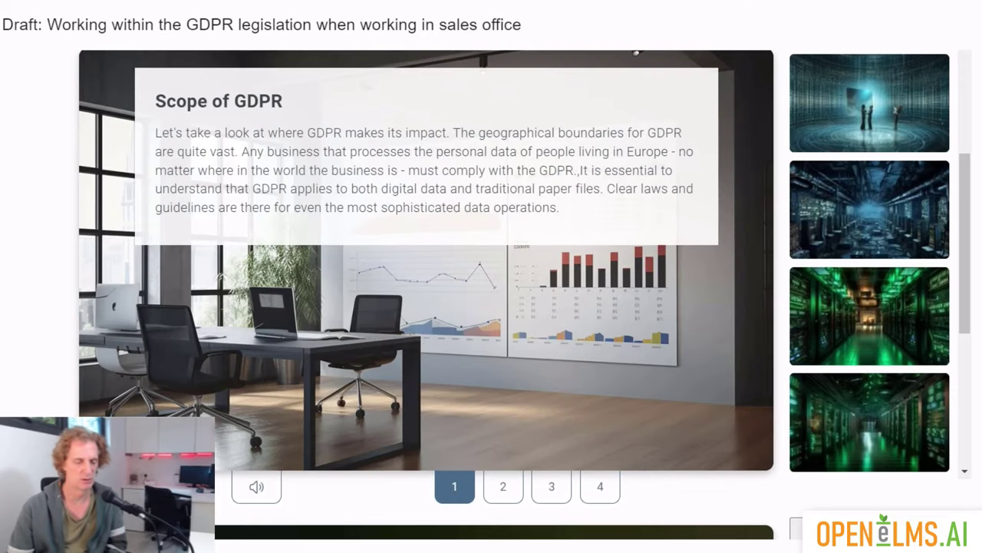
pyautogui.press('Right')
pyautogui.press('Right')
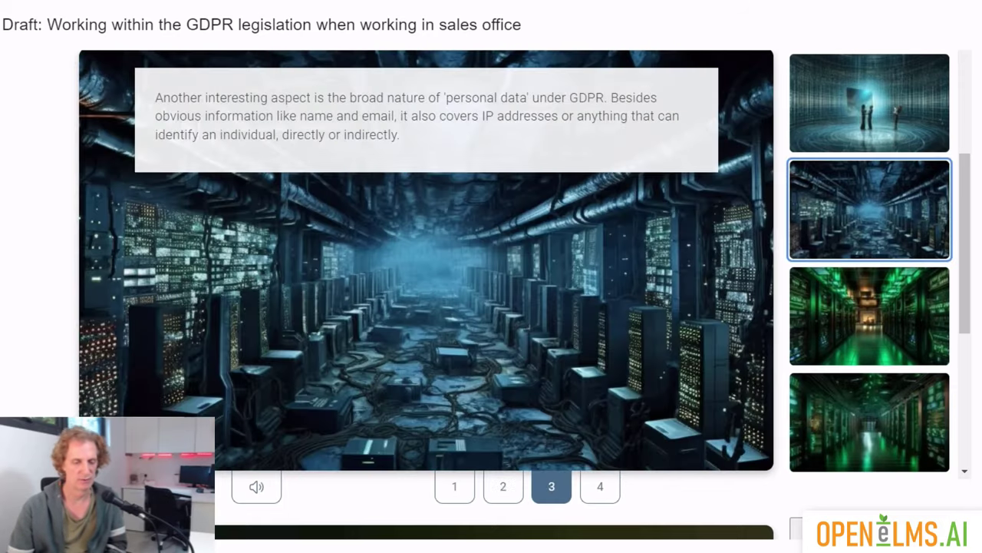
pyautogui.press('Right')
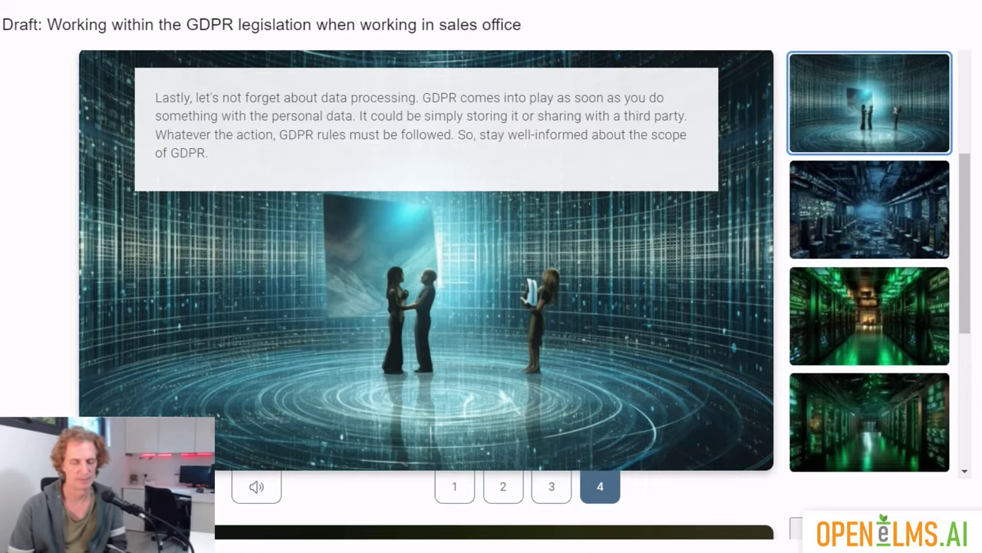
# Step: Set the image of a suited man holding out a card as the GDPR and Sales Office: An overview background
pyautogui.scroll(-6, 491, 276)
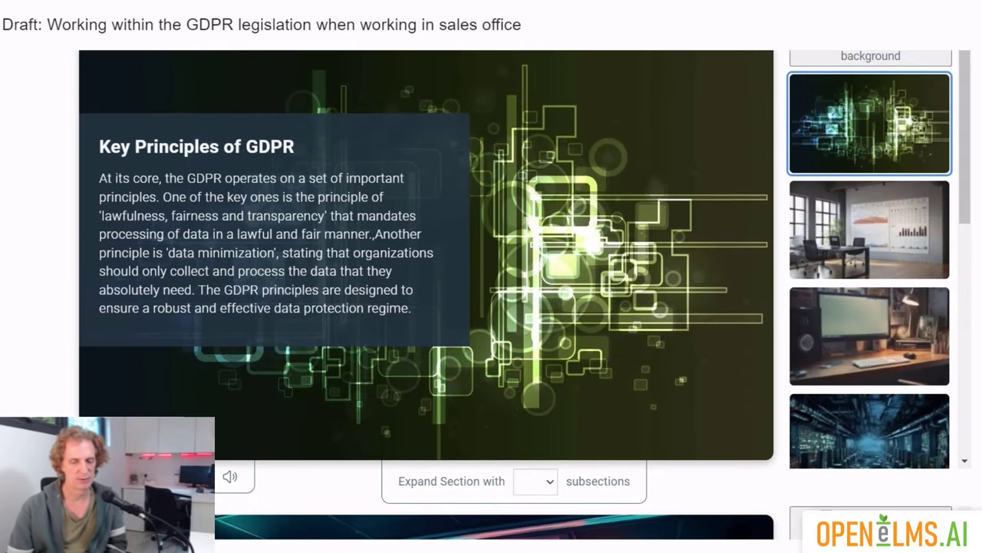
pyautogui.scroll(-10, 870, 261)
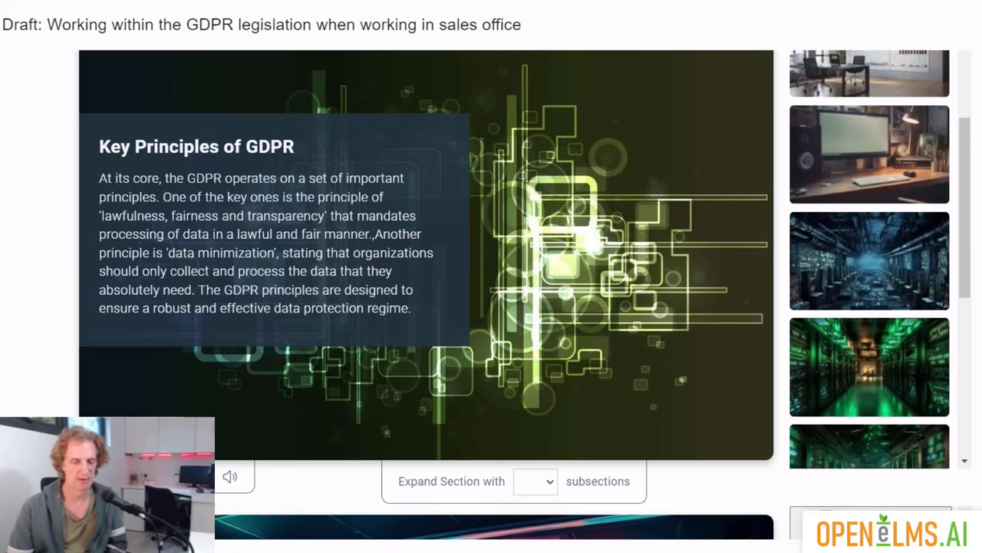
pyautogui.scroll(-5, 491, 276)
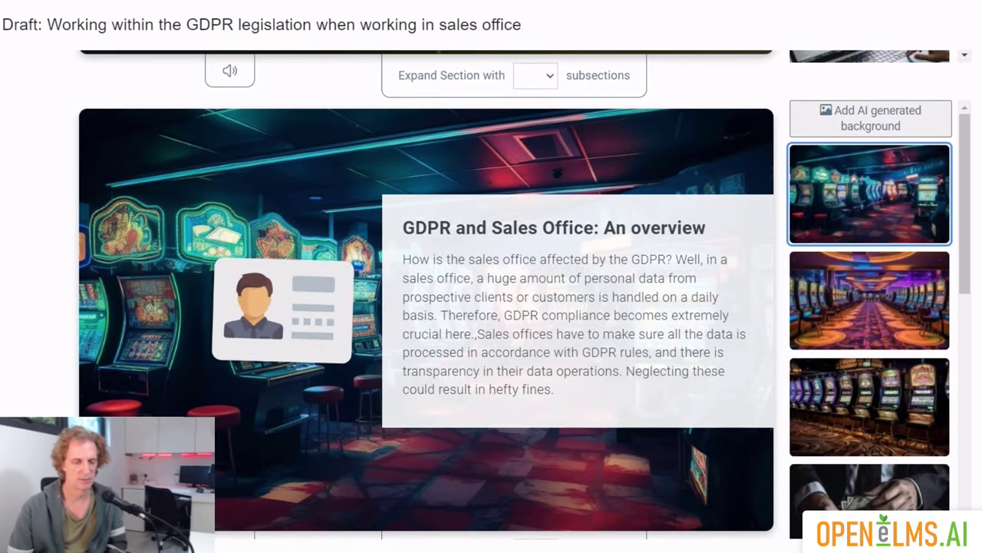
pyautogui.scroll(-5, 870, 319)
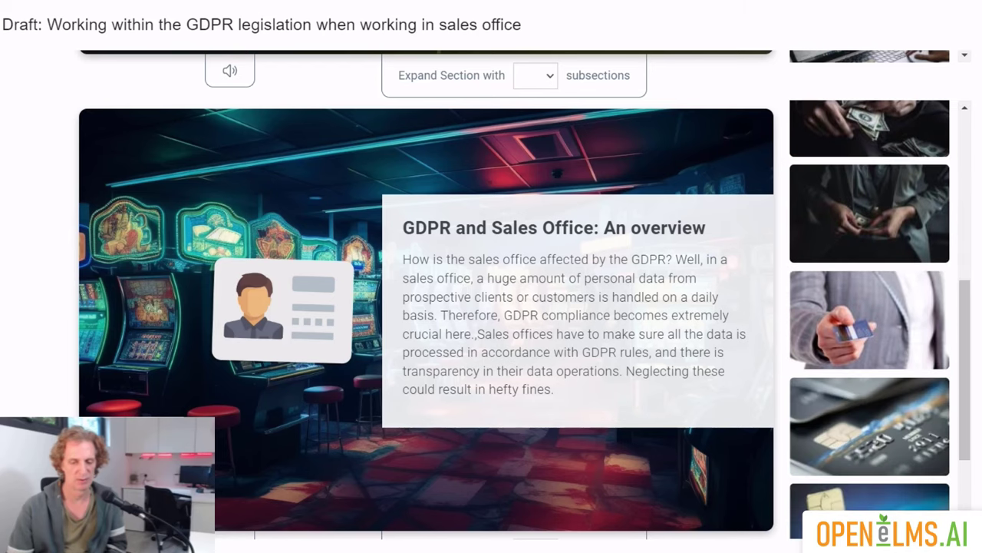
pyautogui.click(869, 319)
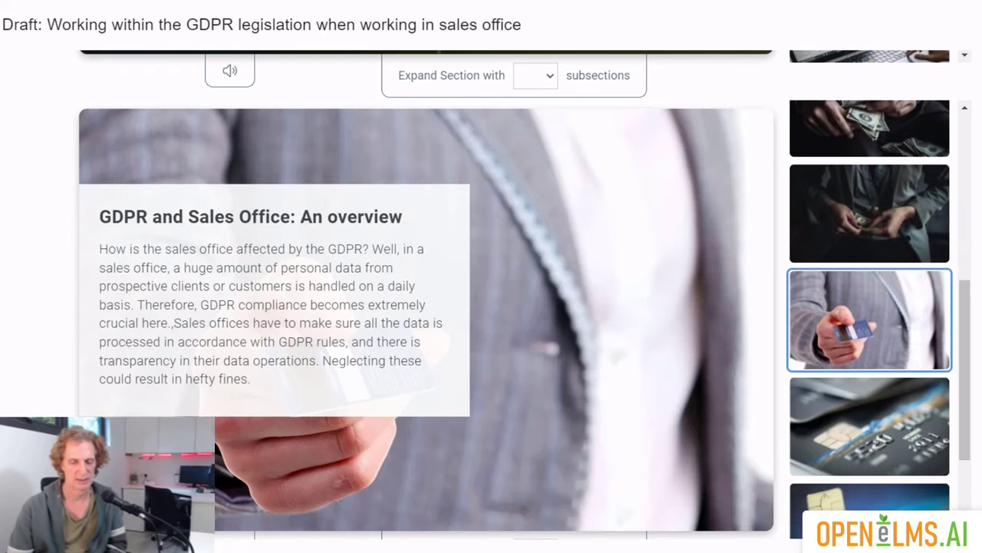
# Step: Generate an AI background in the Photorealism style for the Consent in GDPR slide
pyautogui.scroll(-5, 491, 294)
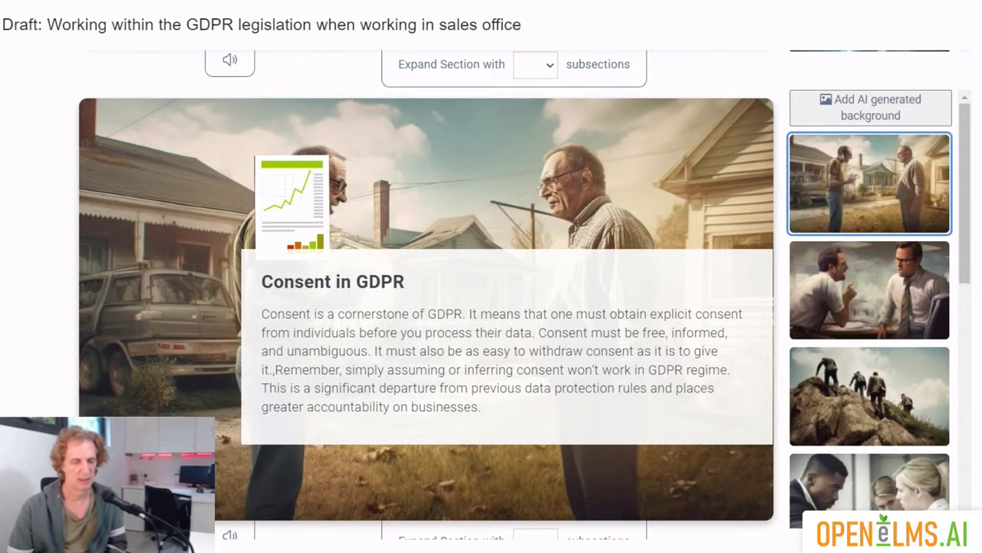
pyautogui.scroll(-10, 870, 307)
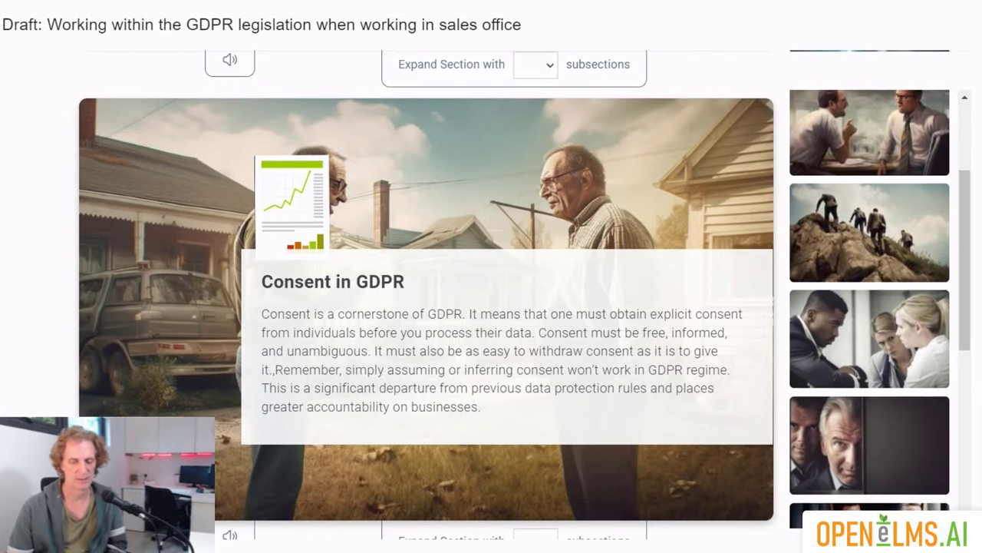
pyautogui.scroll(10, 870, 307)
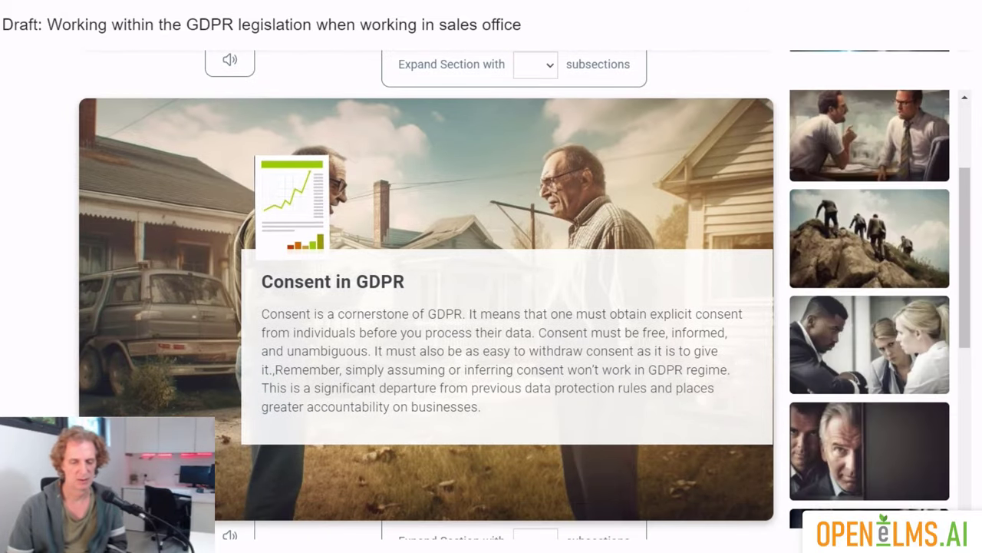
pyautogui.click(870, 107)
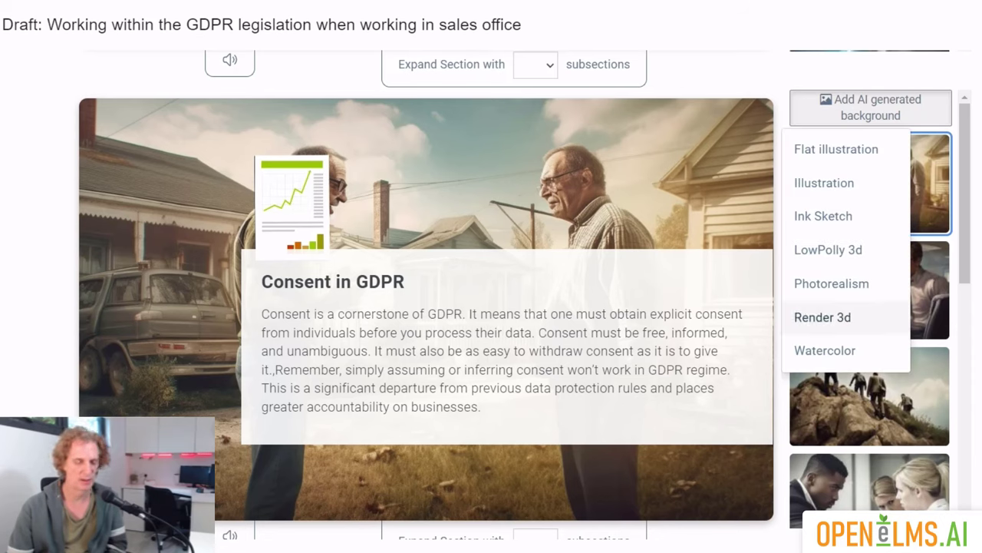
pyautogui.click(831, 283)
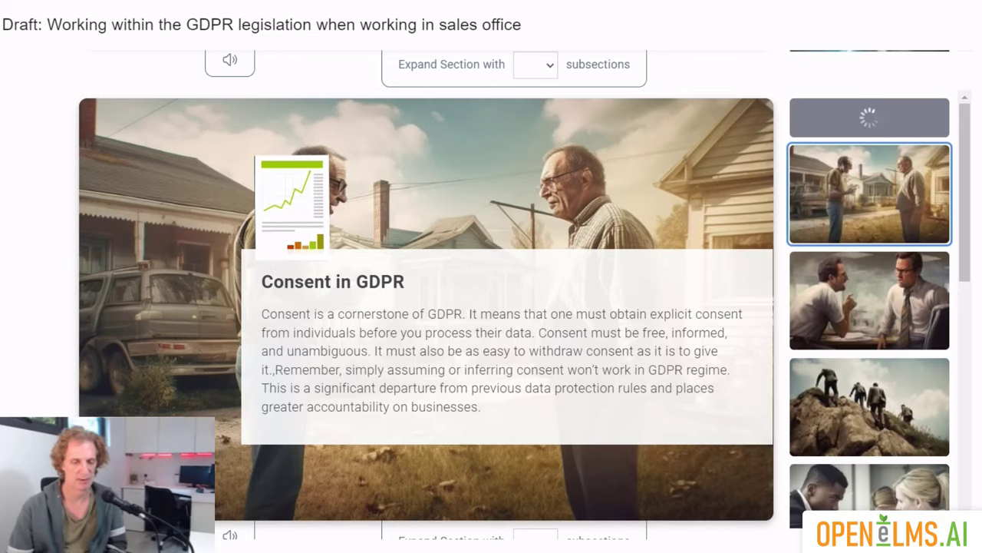
# Step: Try the control-room backgrounds on the Roles Under the GDPR slide, and settle on the blue program-code image
pyautogui.scroll(-6, 491, 295)
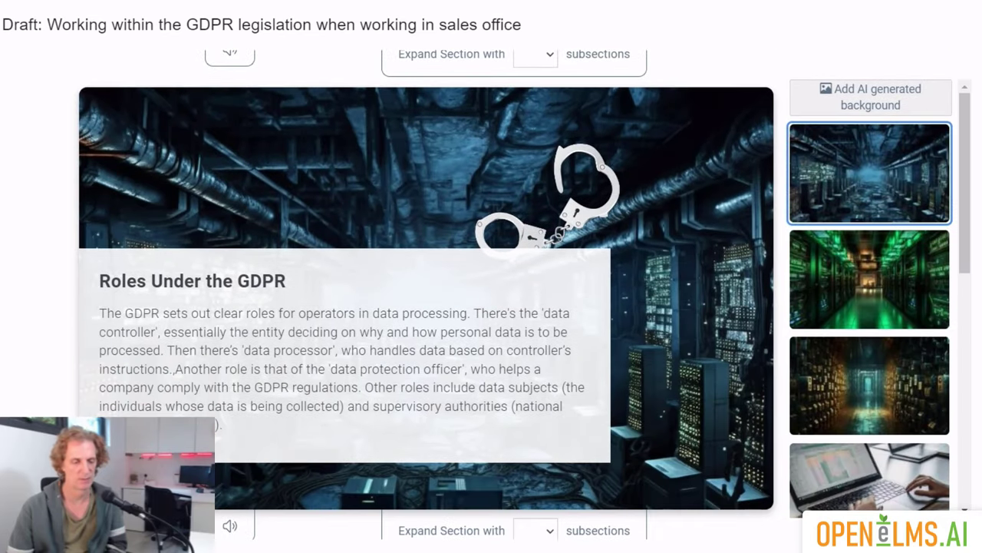
pyautogui.scroll(-1, 491, 294)
pyautogui.scroll(-3, 870, 243)
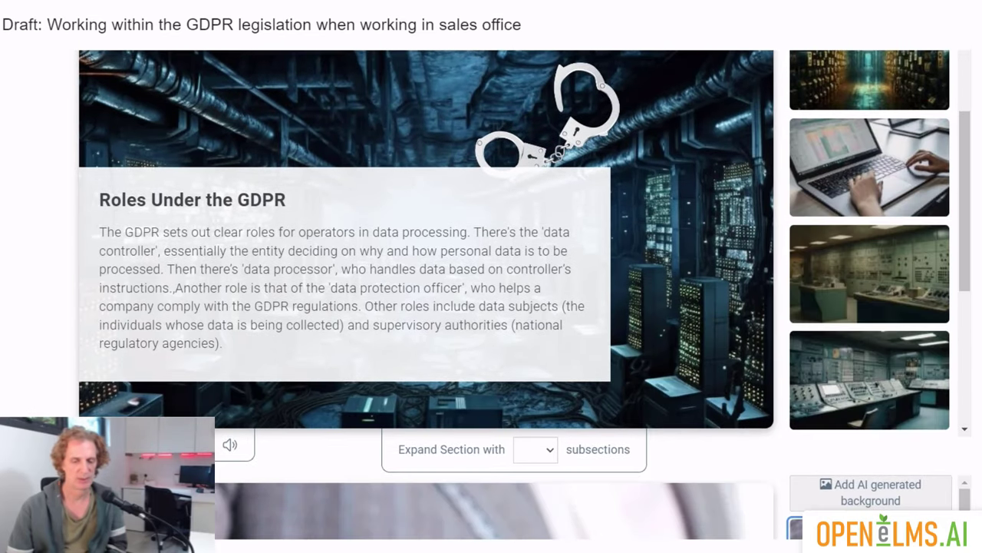
pyautogui.click(870, 274)
pyautogui.click(870, 379)
pyautogui.scroll(-3, 491, 295)
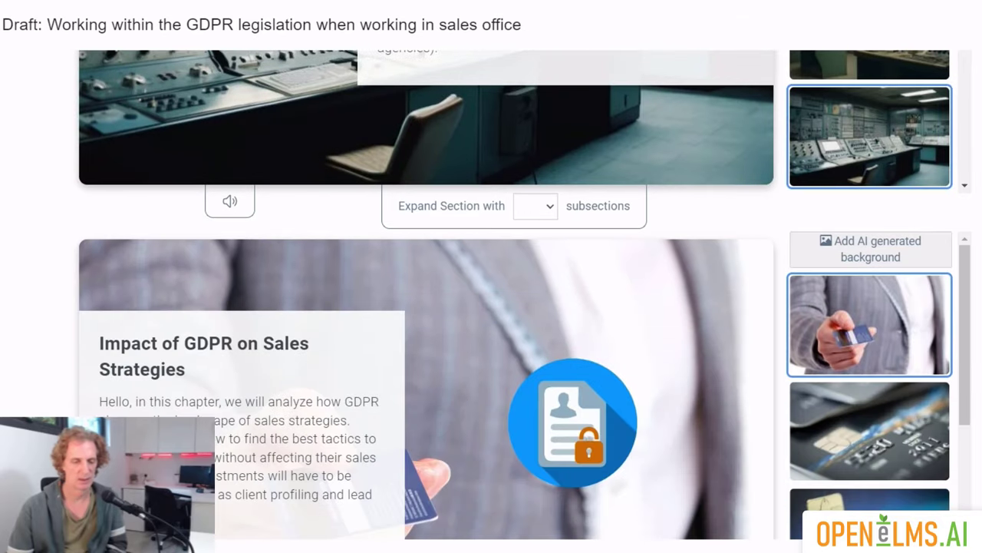
pyautogui.scroll(4, 491, 295)
pyautogui.scroll(-4, 870, 295)
pyautogui.click(870, 354)
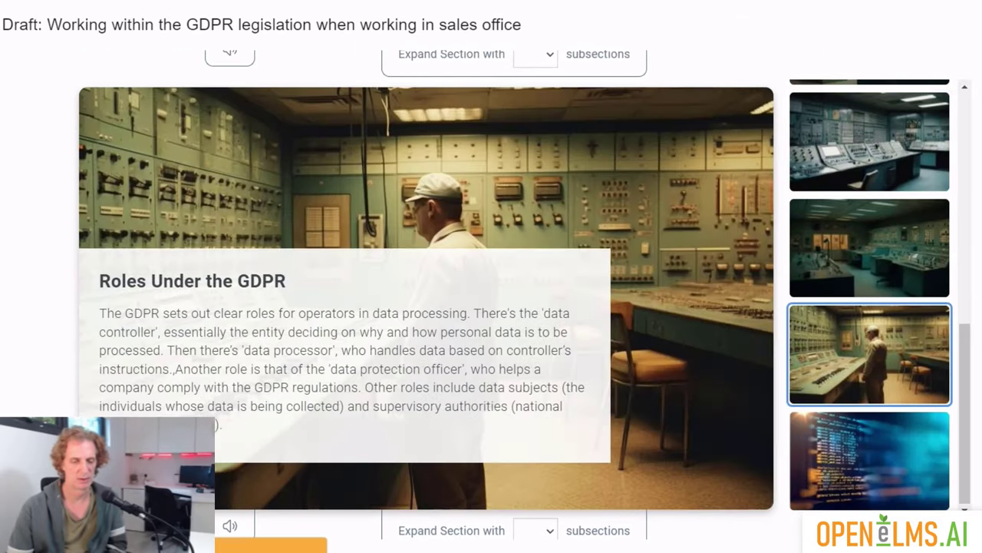
pyautogui.click(870, 460)
pyautogui.scroll(-5, 491, 294)
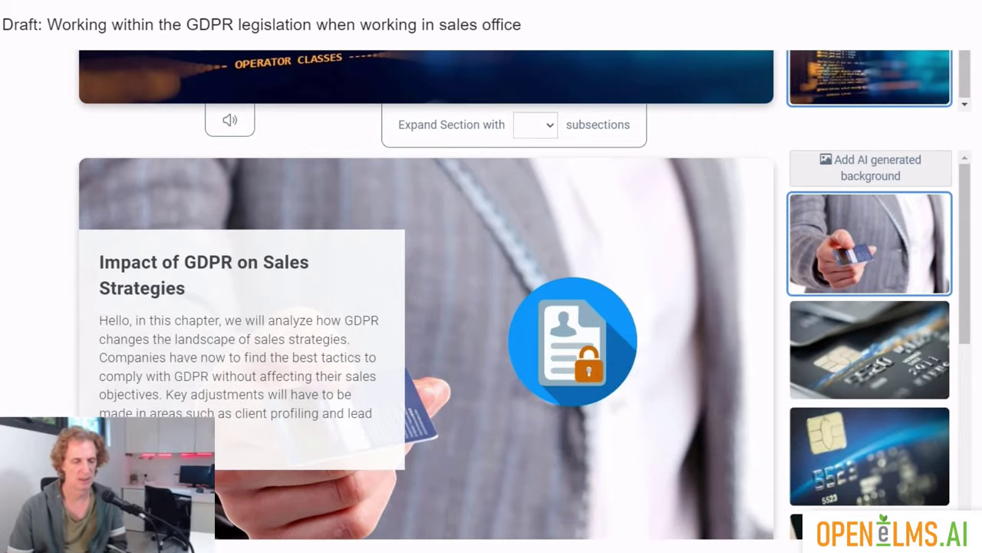
# Step: Try the dark blue server-room background on the Data Collection and GDPR slide, and settle on the amber code image with two silhouettes
pyautogui.scroll(-1, 491, 294)
pyautogui.scroll(-6, 491, 295)
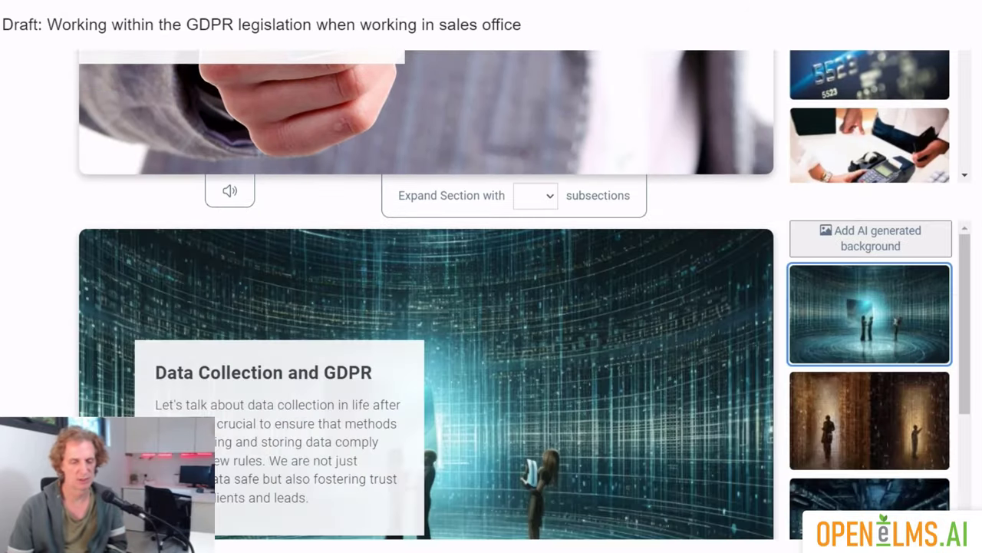
pyautogui.click(869, 364)
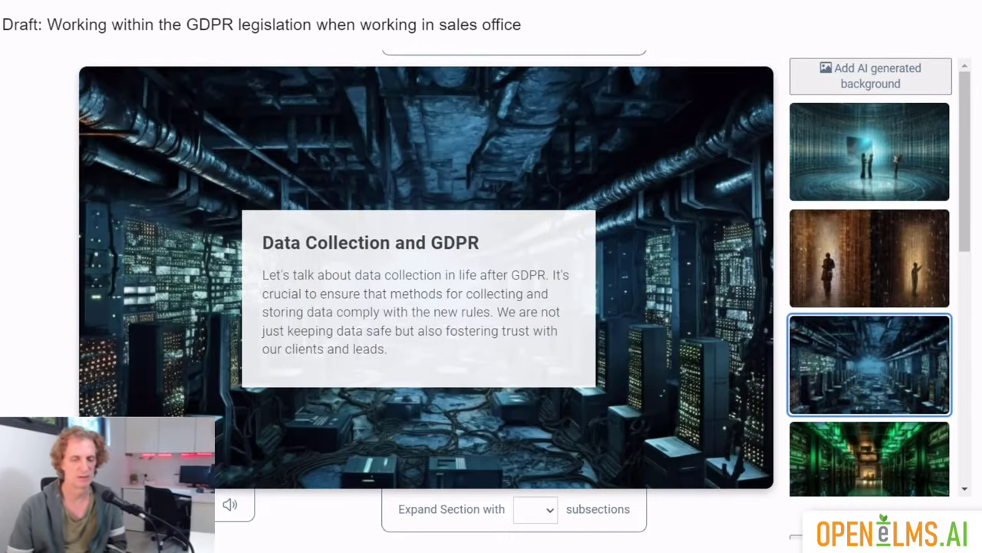
pyautogui.click(869, 257)
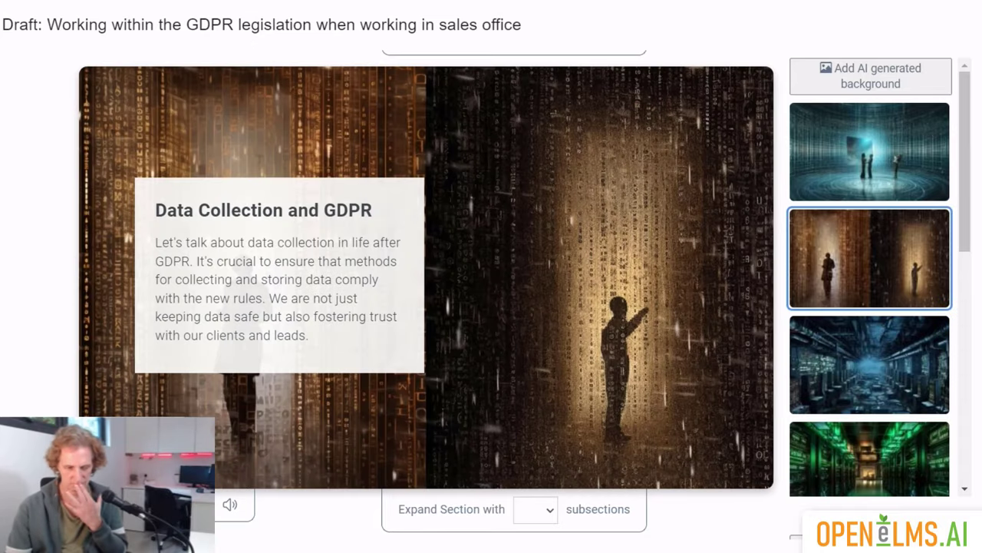
# Step: Set the image of a desk with a monitor, speaker and lamp as the Data Processing and GDPR background
pyautogui.scroll(-1, 491, 294)
pyautogui.scroll(-1, 491, 294)
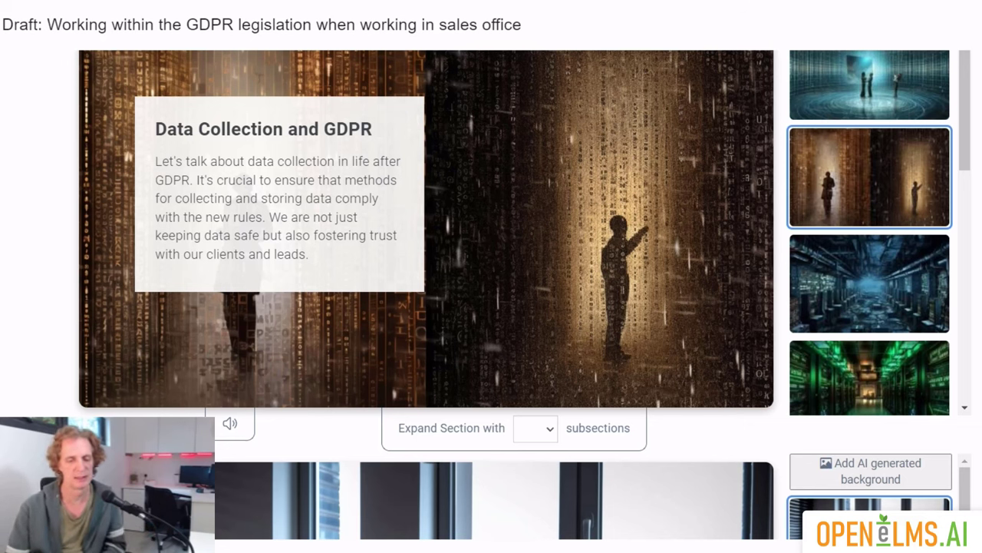
pyautogui.scroll(-3, 426, 292)
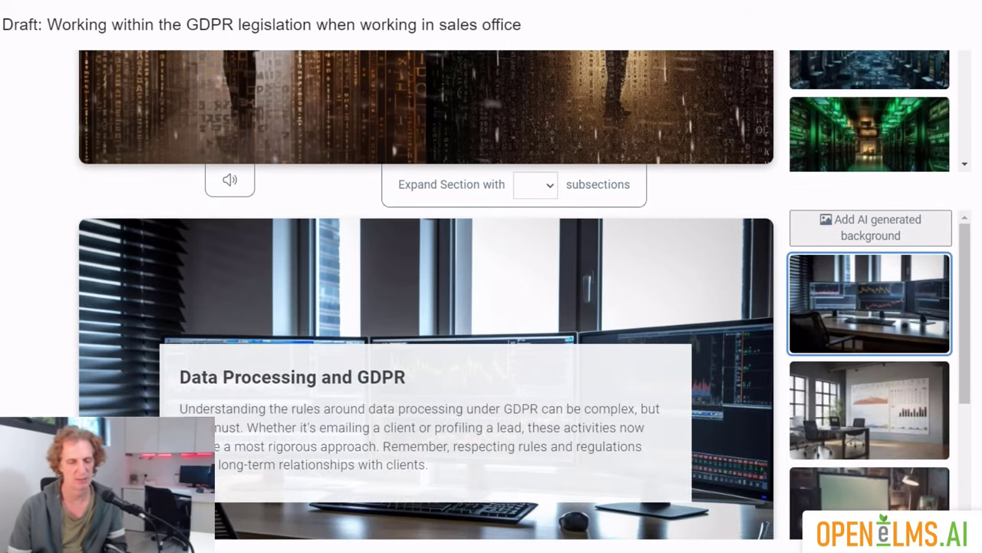
pyautogui.scroll(-2, 426, 291)
pyautogui.click(870, 272)
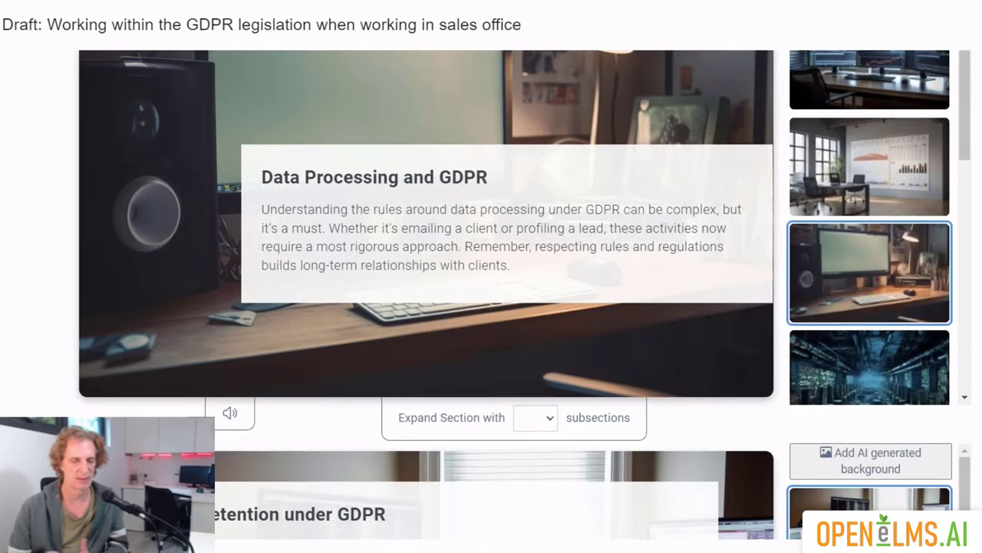
# Step: Review the remaining slides from Data Retention under GDPR to Training and Development for GDPR Compliance, rechecking the earlier Consent in GDPR slide
pyautogui.scroll(-5, 426, 292)
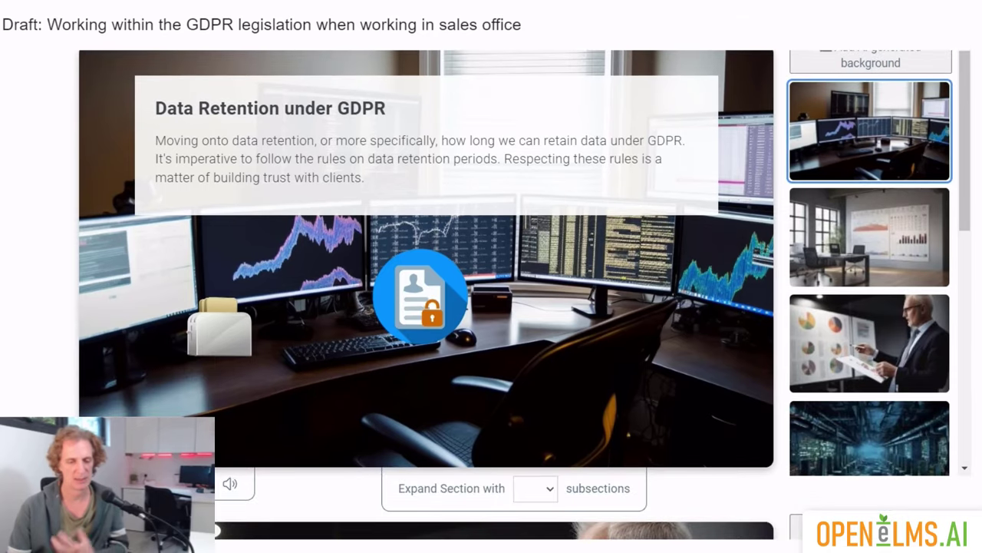
pyautogui.scroll(-5, 426, 291)
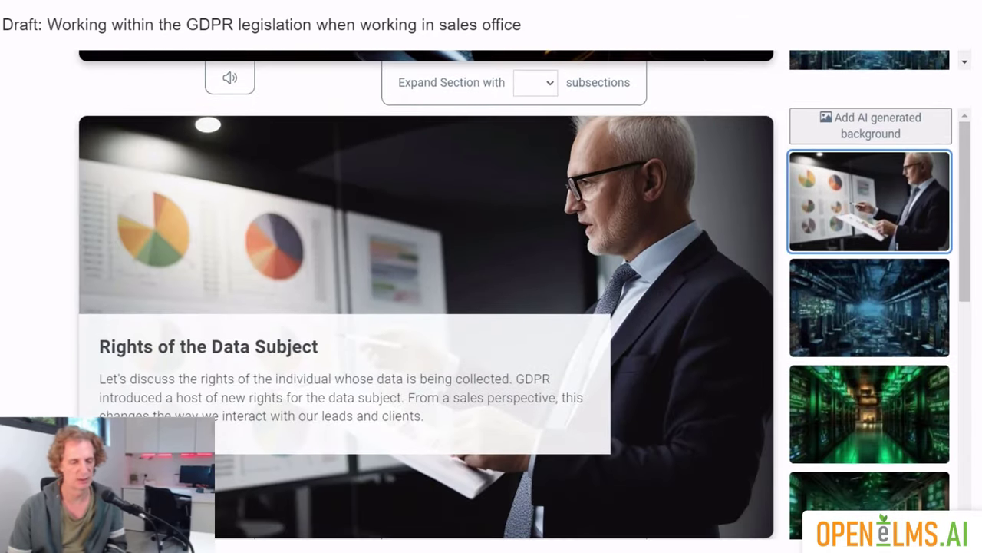
pyautogui.scroll(-10, 426, 292)
pyautogui.scroll(-8, 426, 292)
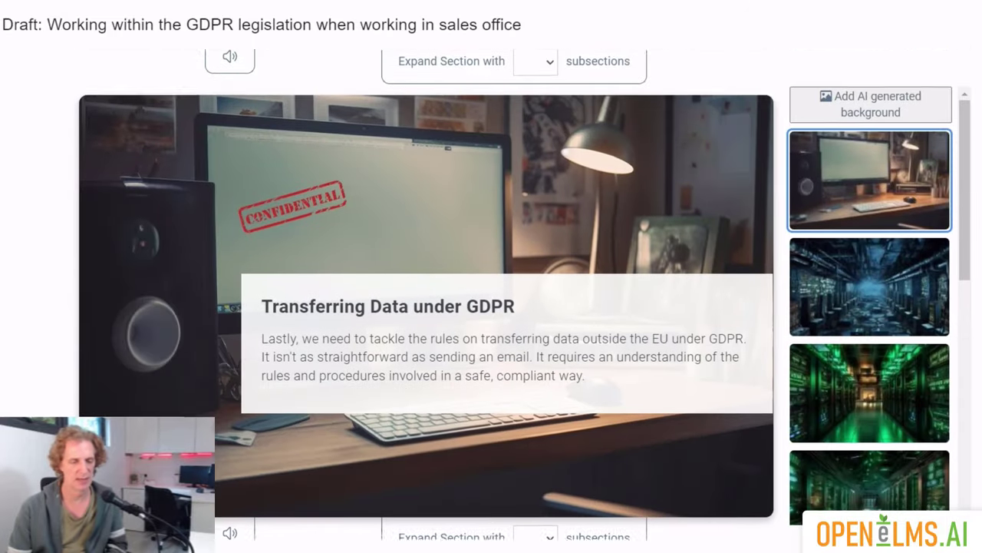
pyautogui.scroll(12, 426, 292)
pyautogui.scroll(20, 426, 292)
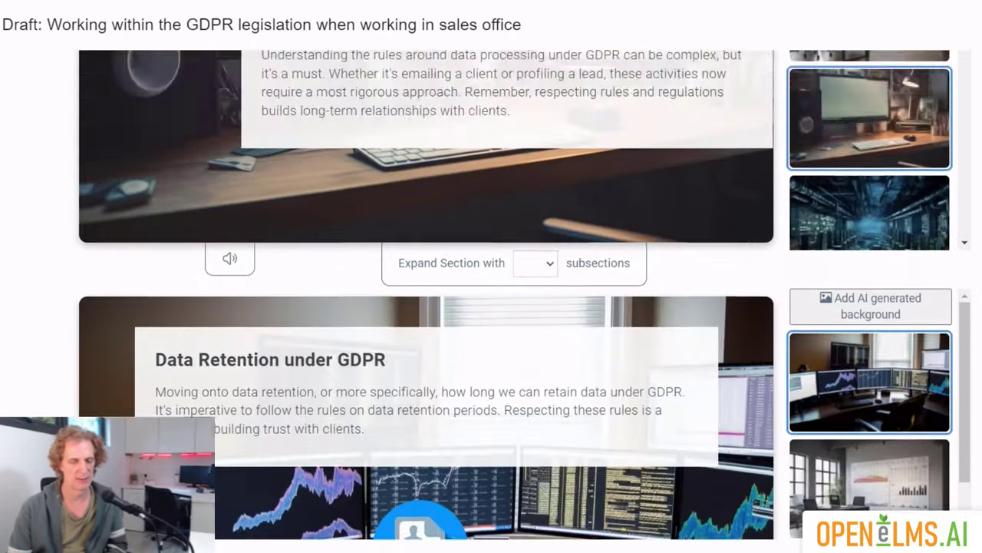
pyautogui.scroll(4, 426, 292)
pyautogui.scroll(-4, 426, 292)
pyautogui.scroll(-1, 426, 292)
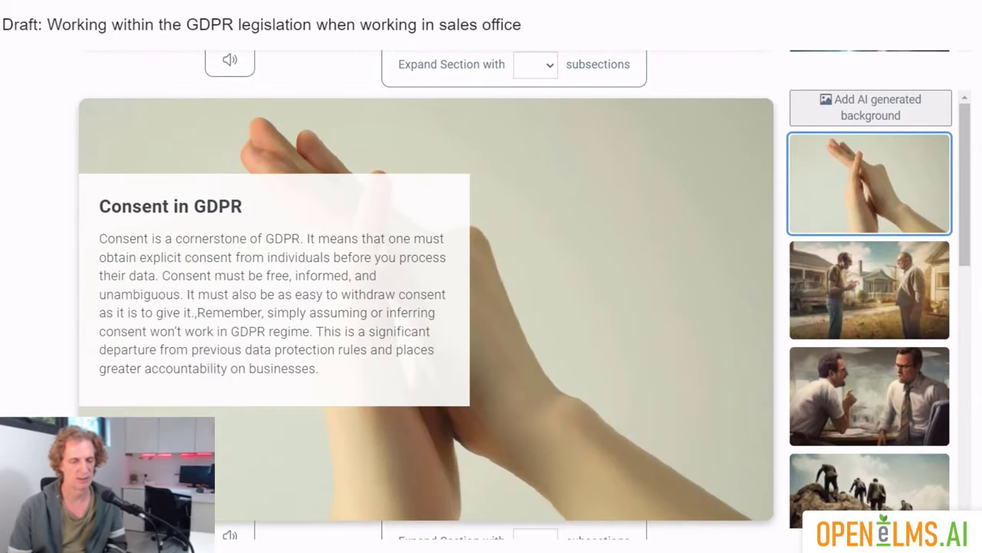
pyautogui.scroll(-20, 426, 292)
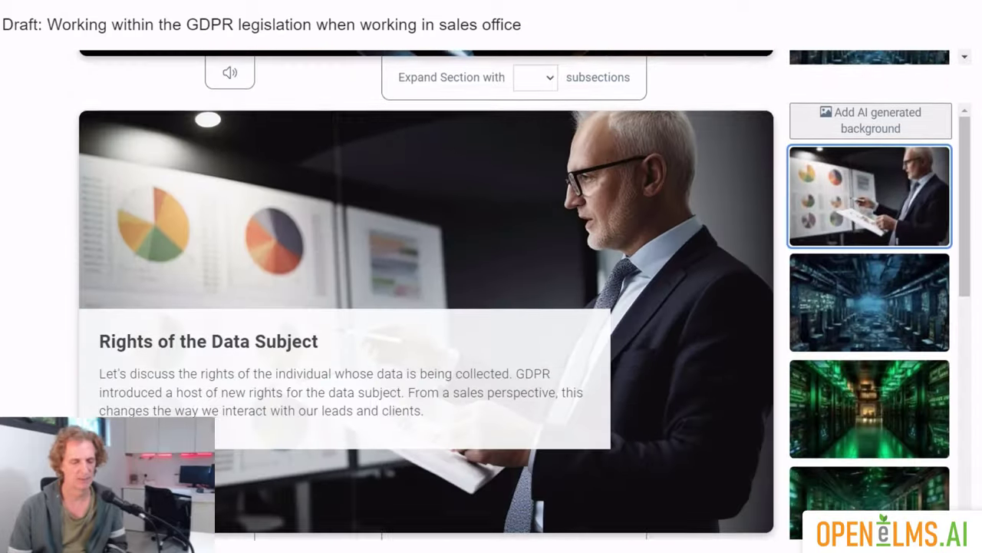
pyautogui.scroll(-12, 426, 291)
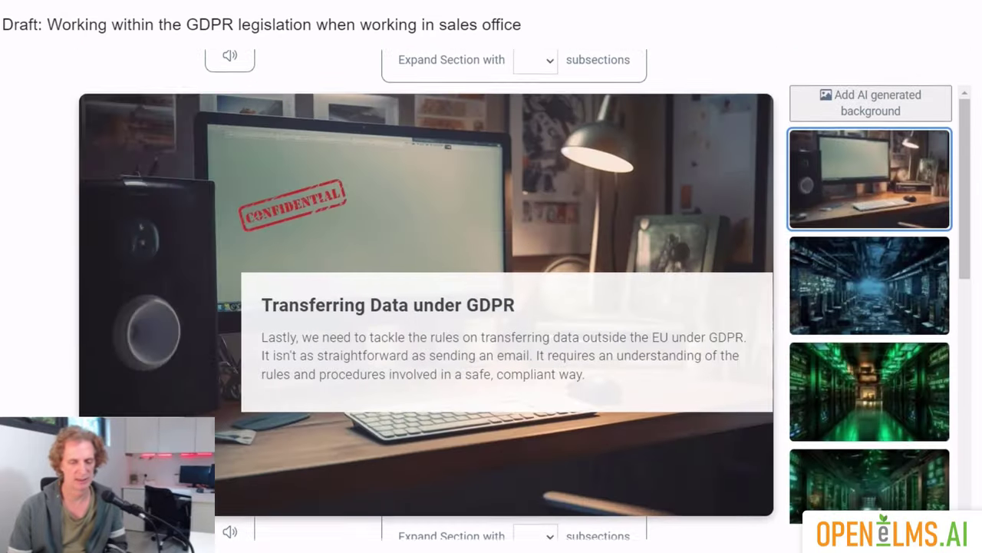
pyautogui.scroll(-20, 426, 292)
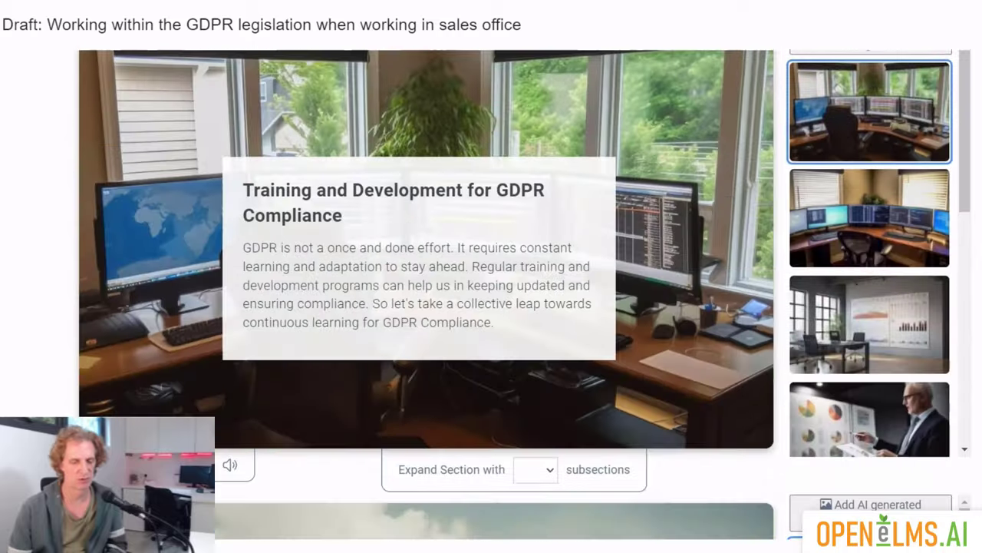
# Step: Examine the course's Summary slide with its topic list, and the quiz questions with their marked correct answers
pyautogui.scroll(-15, 426, 292)
pyautogui.scroll(6, 426, 292)
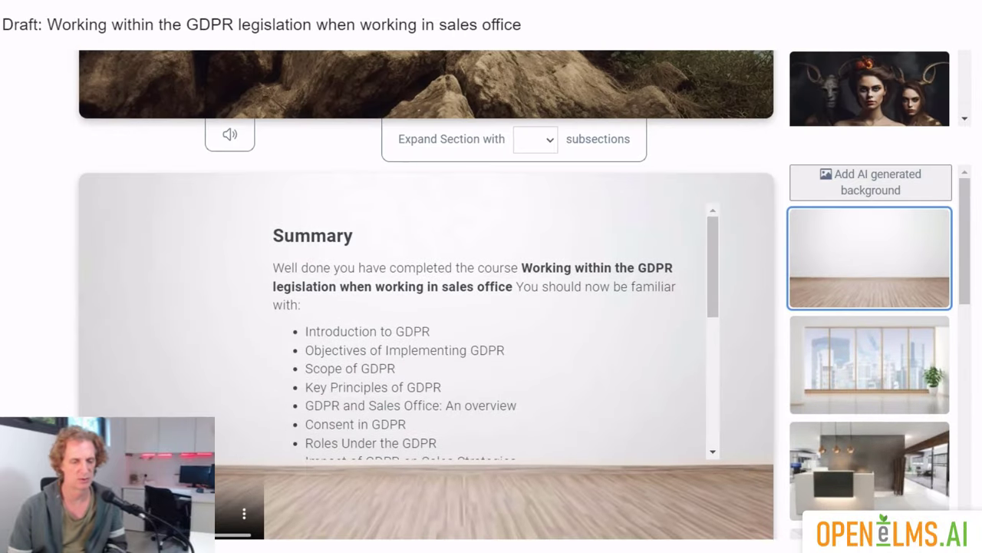
pyautogui.scroll(-5, 491, 330)
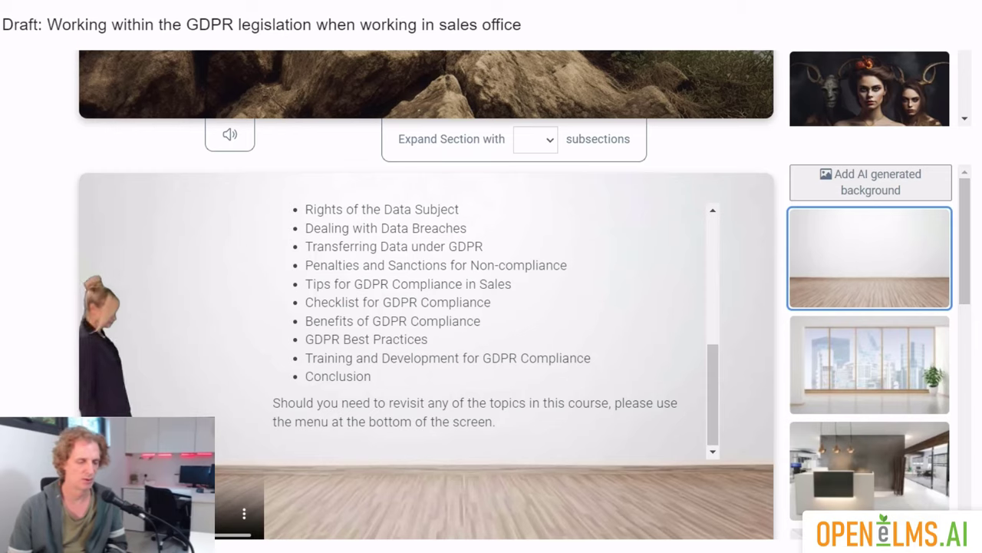
pyautogui.scroll(-5, 426, 292)
pyautogui.scroll(-10, 426, 292)
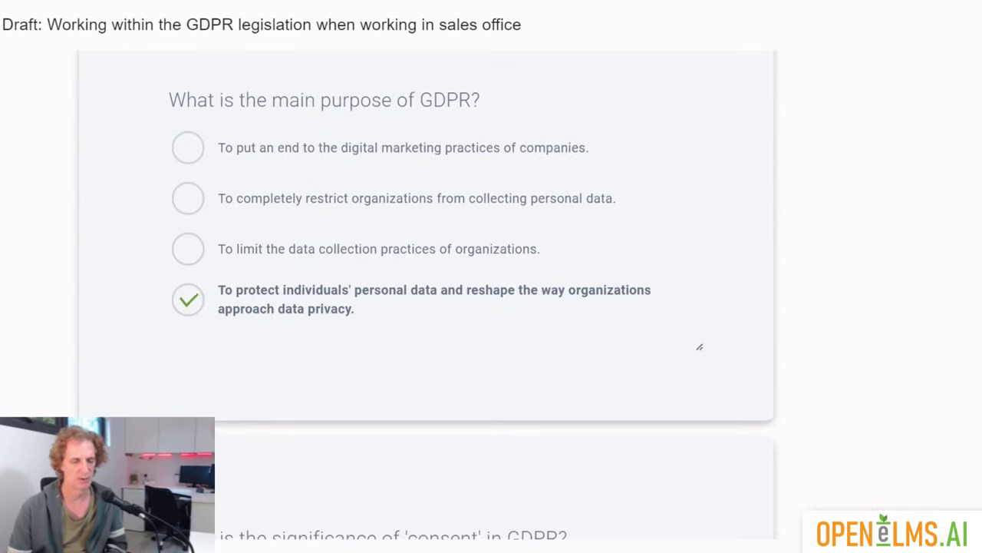
pyautogui.scroll(-10, 426, 292)
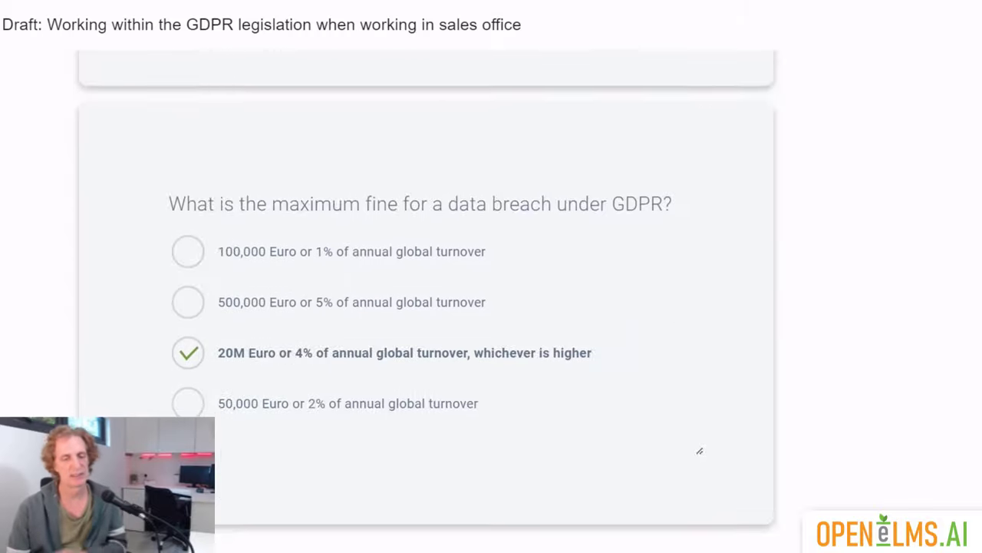
# Step: Create the eLearning from the finished draft and open the new GDPR sales office course for editing
pyautogui.scroll(-8, 426, 292)
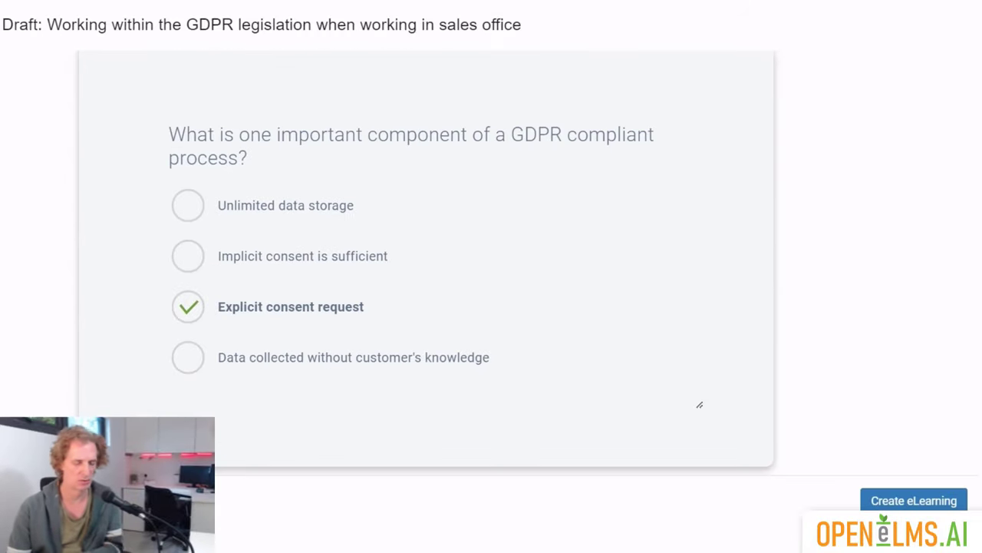
pyautogui.click(915, 500)
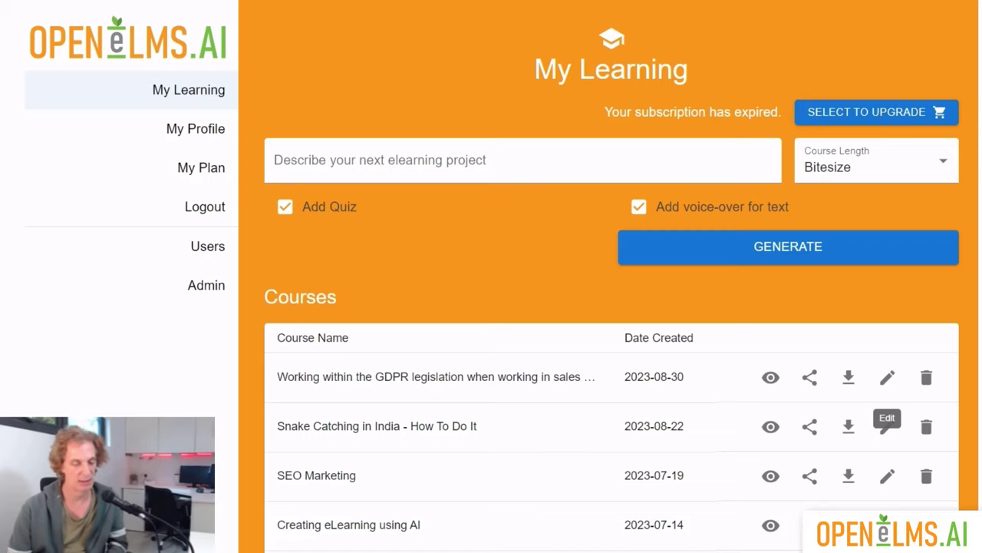
pyautogui.click(888, 377)
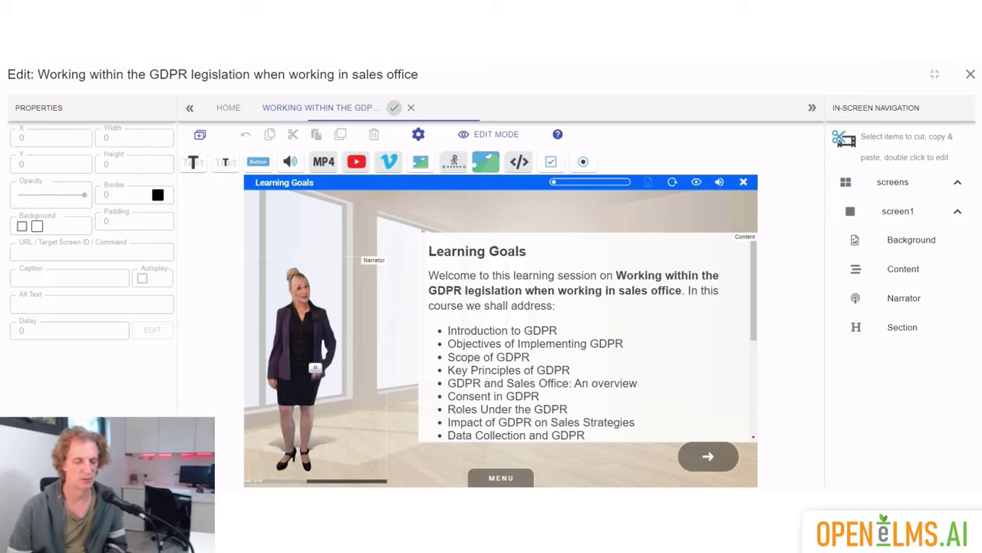
# Step: Nudge the narrator slightly on the Learning Goals screen and move the content box to X 339, Y 114
pyautogui.click(315, 367)
pyautogui.moveTo(315, 360)
pyautogui.mouseDown()
pyautogui.moveTo(328, 362)
pyautogui.moveTo(312, 361)
pyautogui.mouseUp()
pyautogui.moveTo(588, 337); pyautogui.dragTo(577, 333)
# Step: Open the Learning Goals text in the content editor, look through it to the end, and close the editor
pyautogui.doubleClick(577, 333)
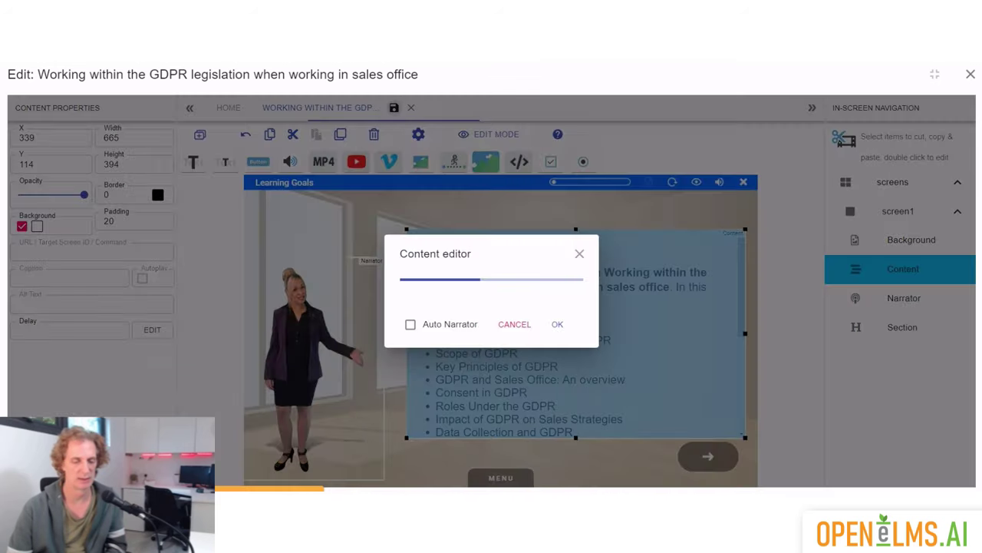
pyautogui.scroll(-5, 491, 311)
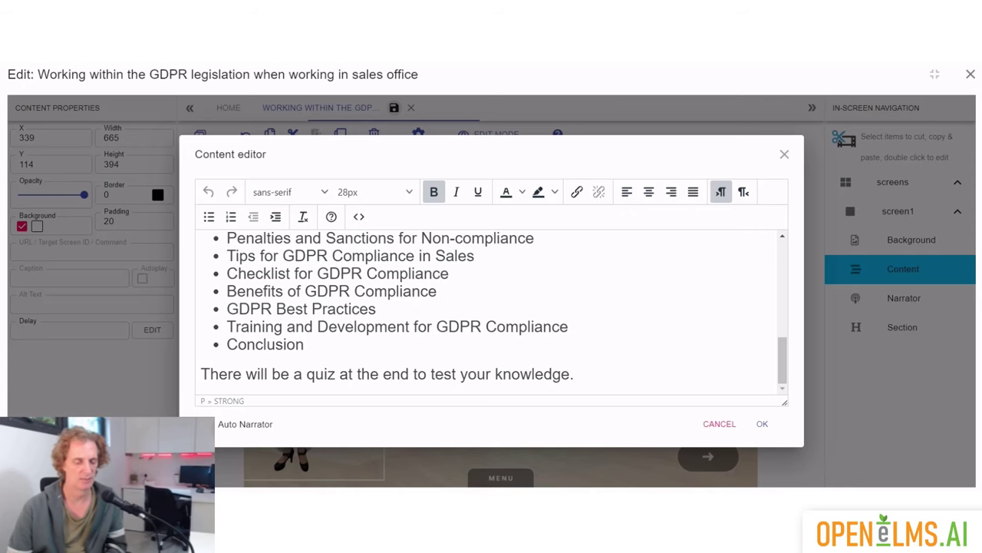
pyautogui.press('Escape')
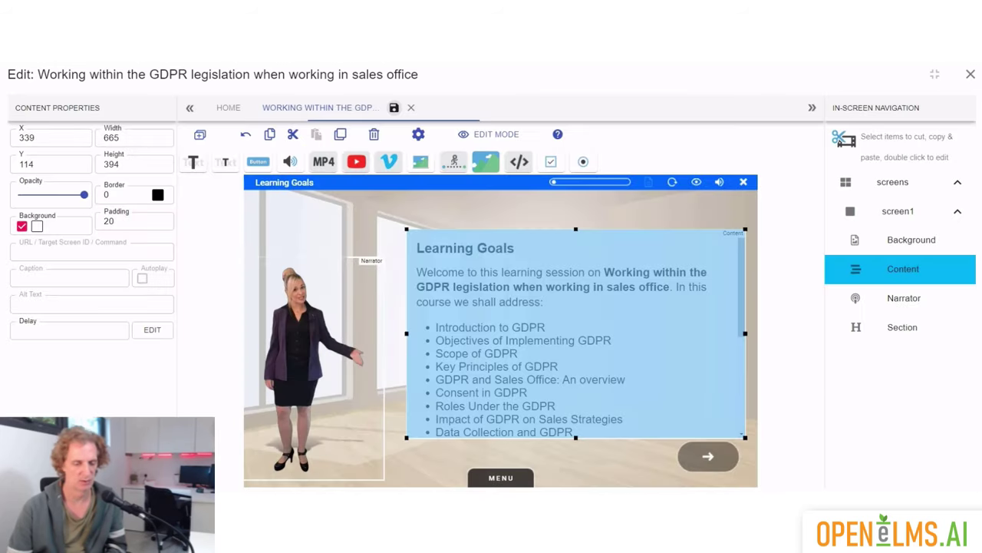
# Step: Go to the Data Collection and GDPR screen and reposition its content box, ending at X 350, Y 93
pyautogui.click(501, 477)
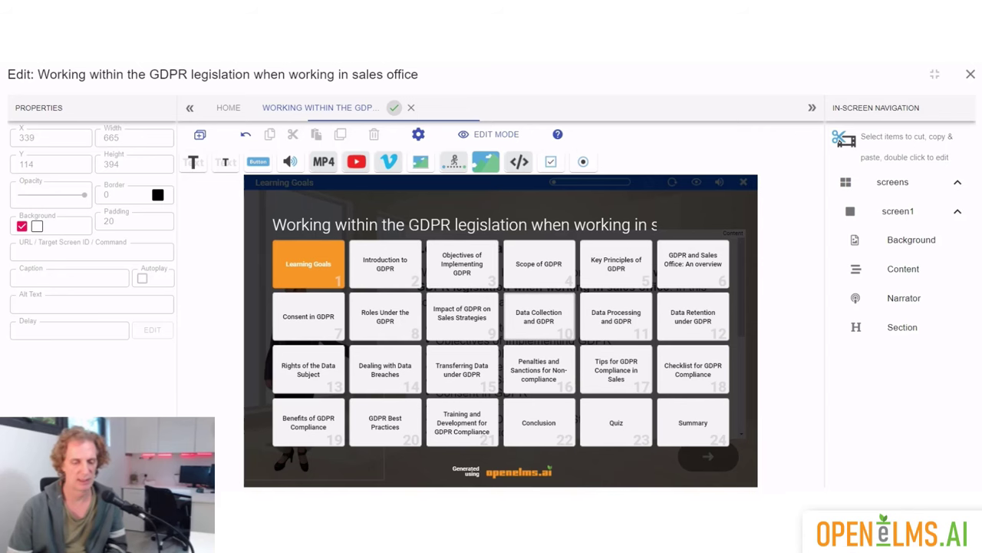
pyautogui.click(539, 316)
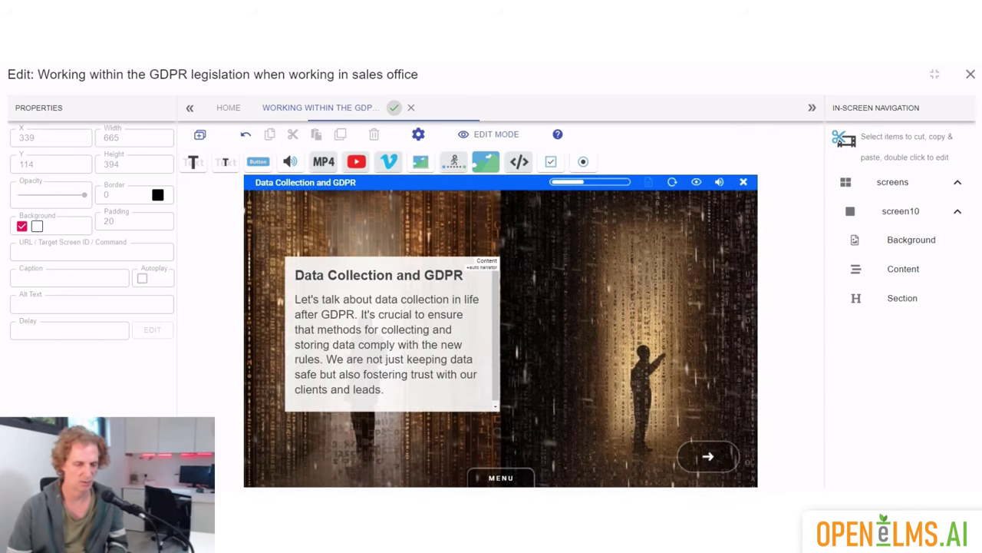
pyautogui.click(391, 333)
pyautogui.moveTo(392, 333); pyautogui.dragTo(381, 298)
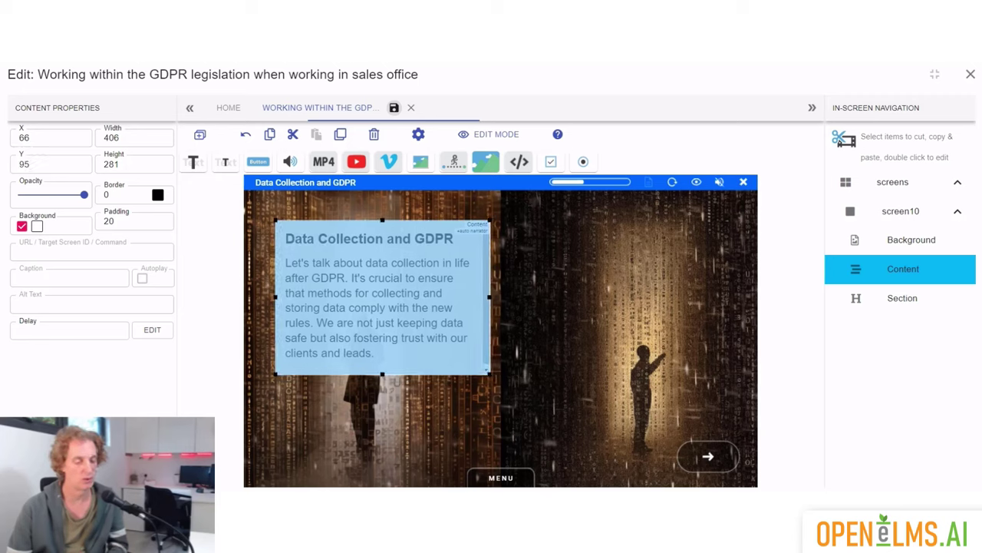
pyautogui.moveTo(382, 297); pyautogui.dragTo(518, 297)
pyautogui.doubleClick(517, 352)
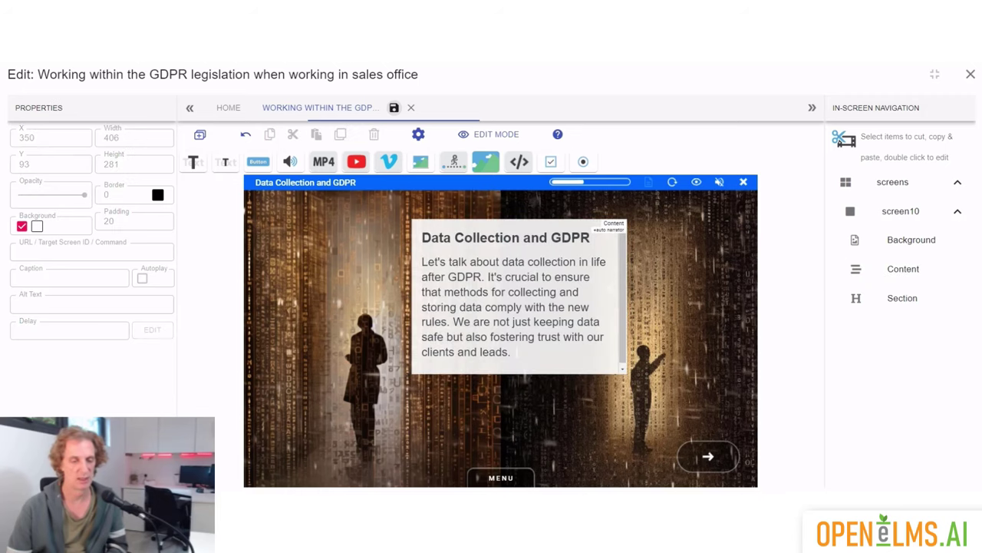
# Step: Search the background library for "office" and replace the screen's background with the office image showing a curved reception desk
pyautogui.click(486, 161)
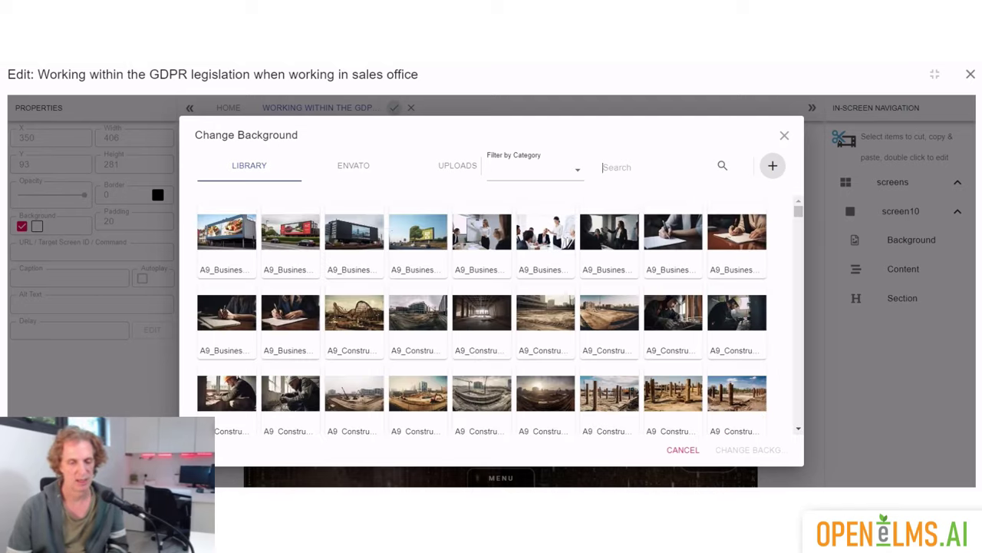
pyautogui.write('fice')
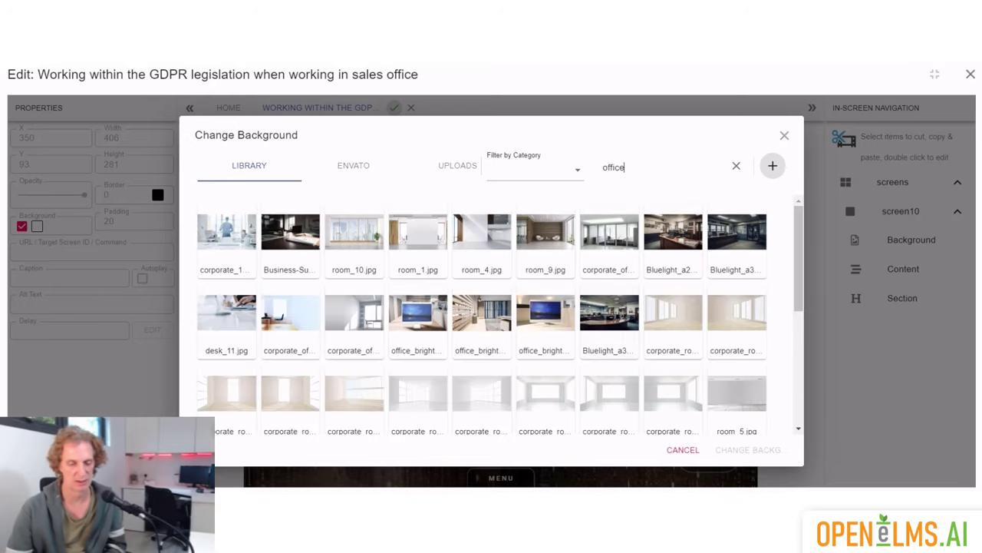
pyautogui.click(609, 312)
pyautogui.scroll(-1, 610, 313)
pyautogui.click(749, 450)
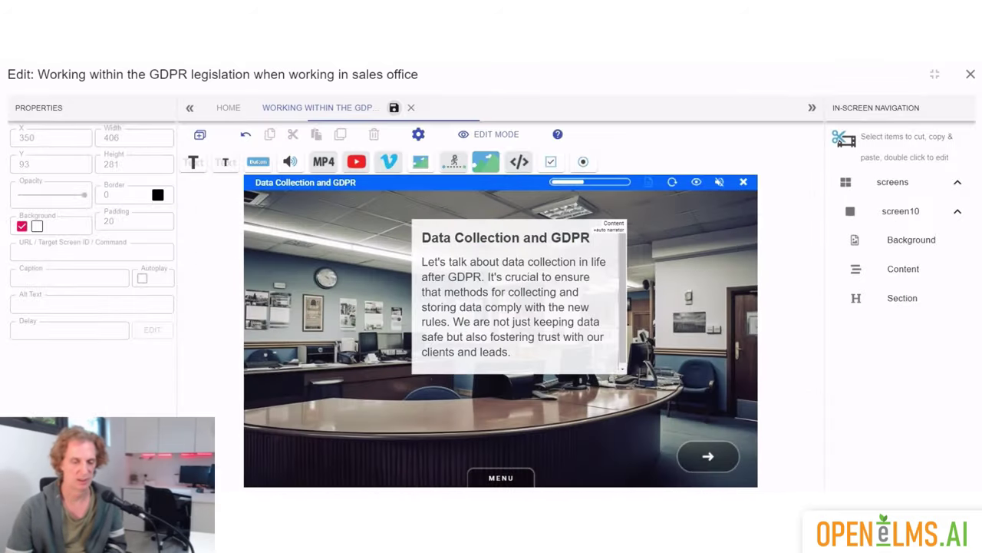
# Step: Move the Data Collection and GDPR content box to X 74, Y 99, and deselect it
pyautogui.click(559, 331)
pyautogui.moveTo(558, 331); pyautogui.dragTo(426, 334)
pyautogui.press('Escape')
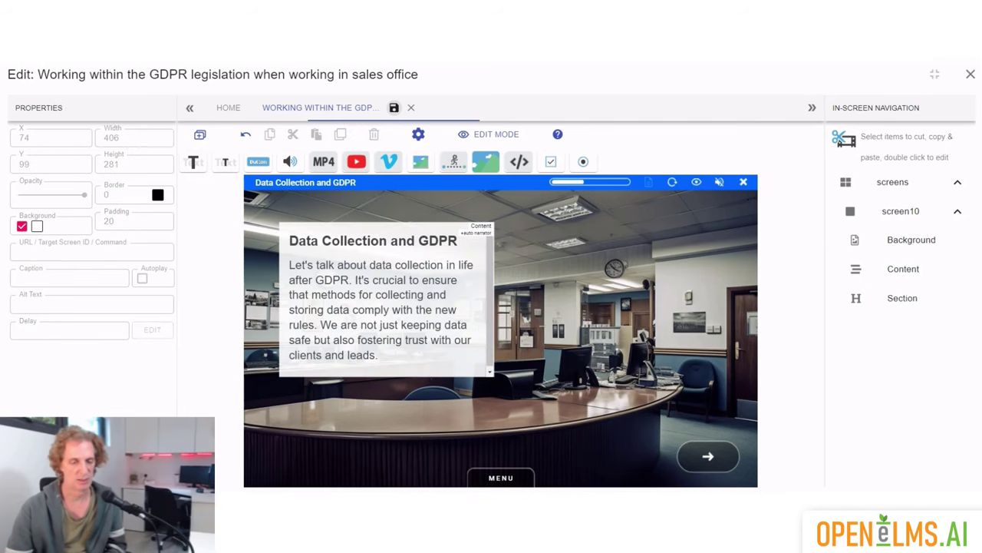
# Step: Search the animation library for "vase" and insert the animation of yellow and orange flowers in a vase
pyautogui.click(453, 161)
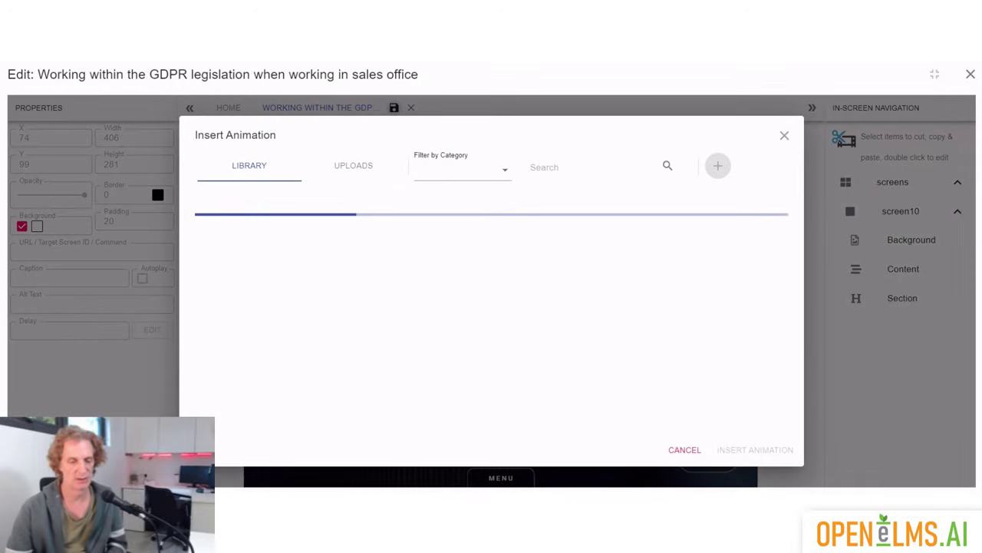
pyautogui.write('vase')
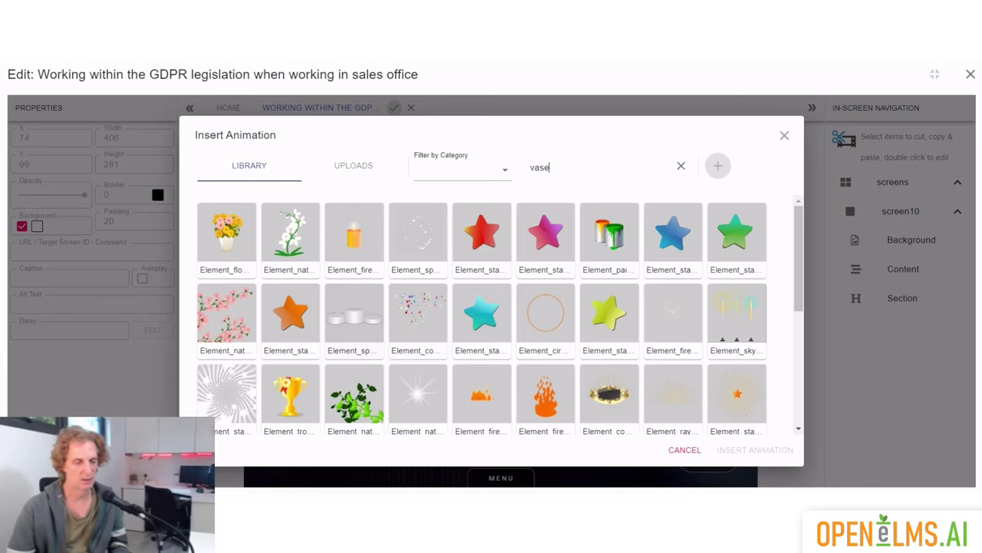
pyautogui.click(226, 238)
pyautogui.click(748, 450)
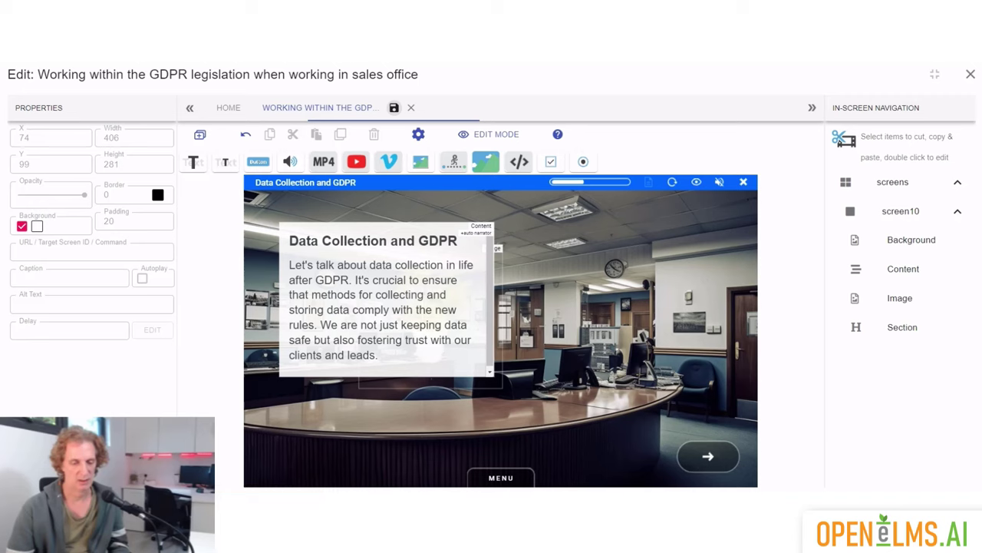
# Step: Place the flower vase animation on the reception desk at X 587, Y 298, resized to 226 by 226
pyautogui.moveTo(430, 315); pyautogui.dragTo(575, 361)
pyautogui.press('Escape')
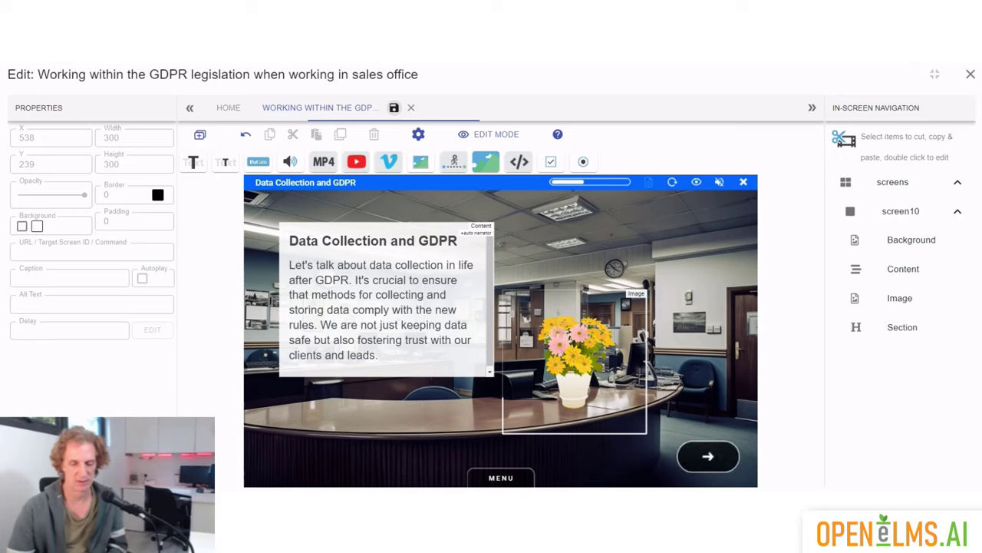
pyautogui.click(575, 361)
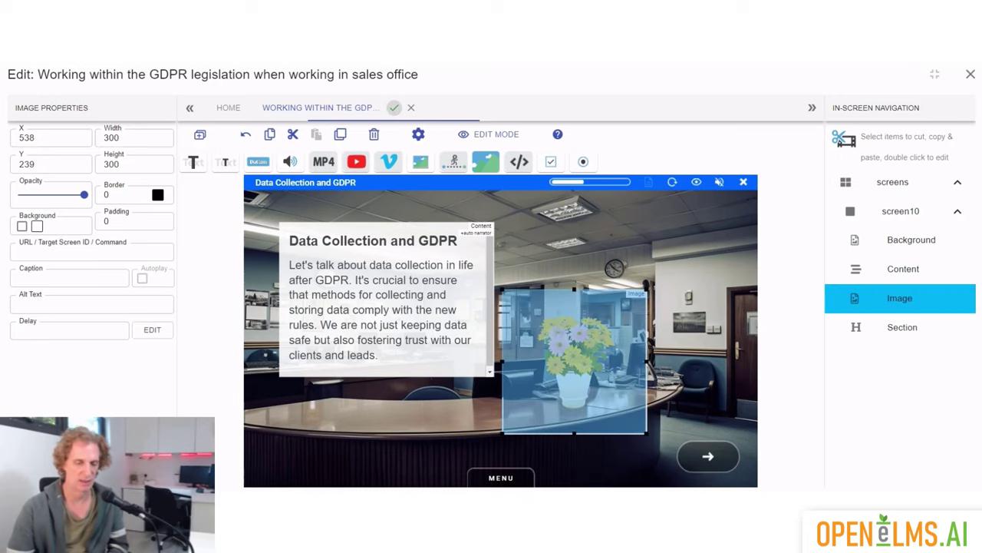
pyautogui.moveTo(503, 289); pyautogui.dragTo(538, 325)
pyautogui.moveTo(593, 379)
pyautogui.mouseDown()
pyautogui.moveTo(572, 375)
pyautogui.moveTo(580, 372)
pyautogui.mouseUp()
pyautogui.press('Escape')
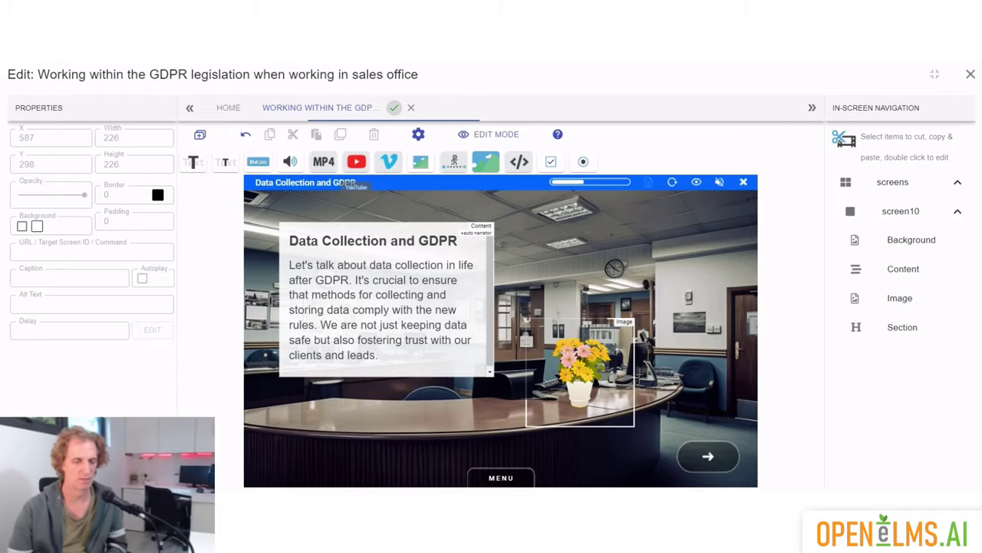
# Step: Search YouTube videos for "GDPR" and insert the "GDPR: What Is It" video into the Data Collection and GDPR screen
pyautogui.click(356, 162)
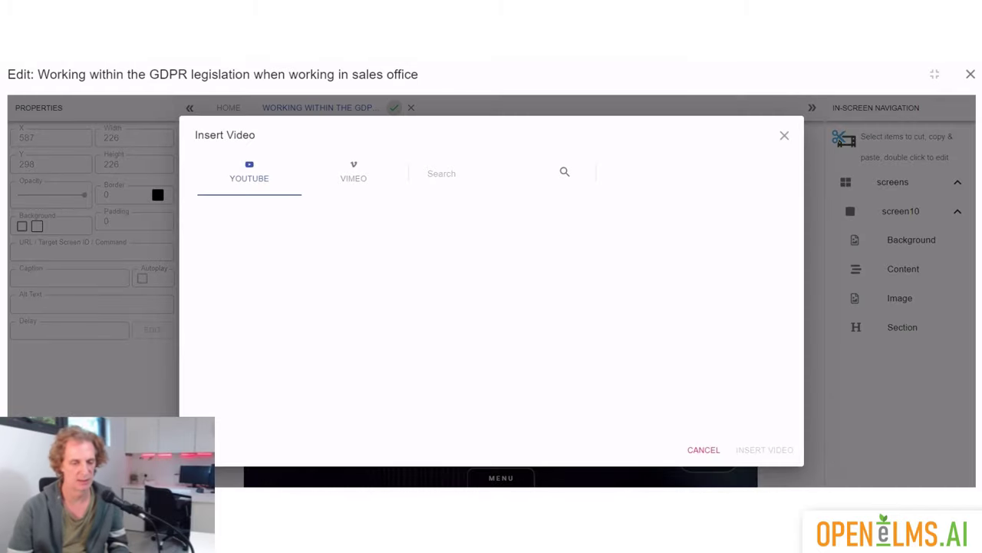
pyautogui.write('GDPR')
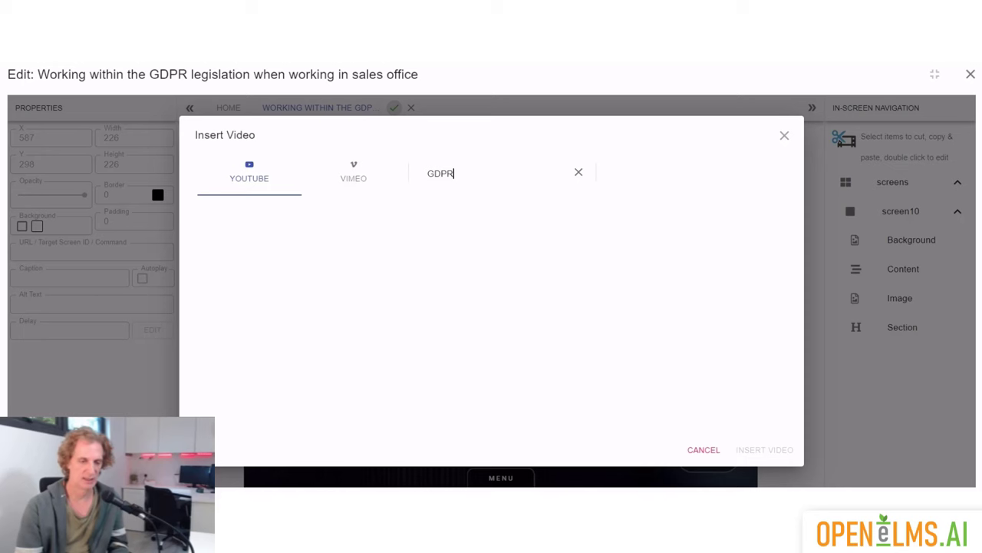
pyautogui.press('Return')
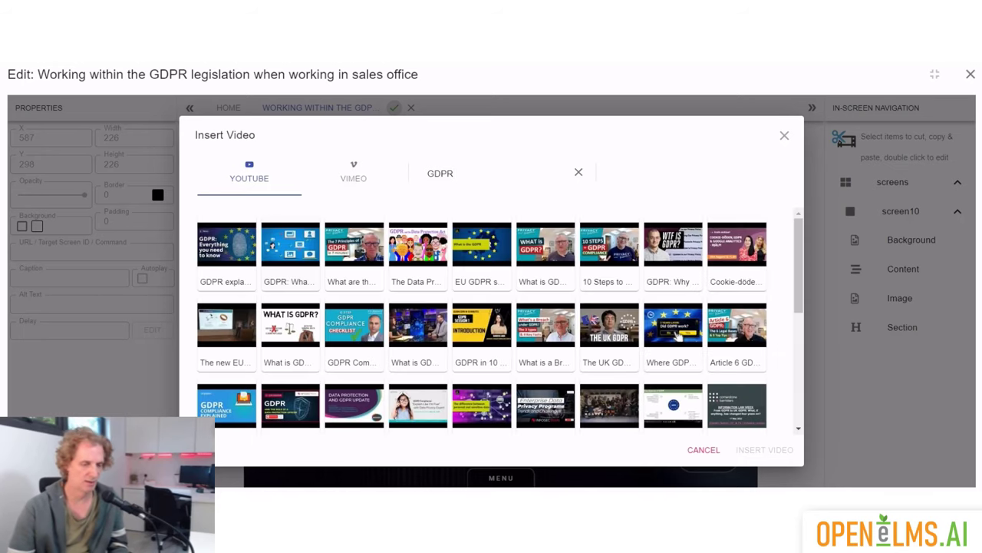
pyautogui.click(290, 254)
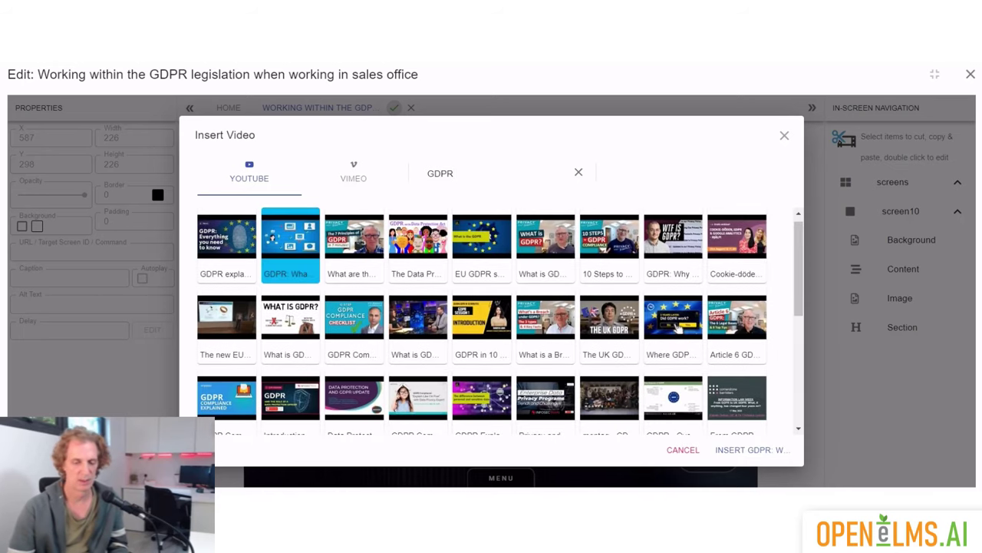
pyautogui.click(750, 449)
# Step: Resize and place the video beside the content box, move the flower vase to X 546, Y 306, and pause playback
pyautogui.moveTo(500, 330); pyautogui.dragTo(634, 251)
pyautogui.moveTo(576, 283); pyautogui.dragTo(538, 305)
pyautogui.moveTo(615, 262); pyautogui.dragTo(655, 279)
pyautogui.moveTo(580, 372); pyautogui.dragTo(560, 380)
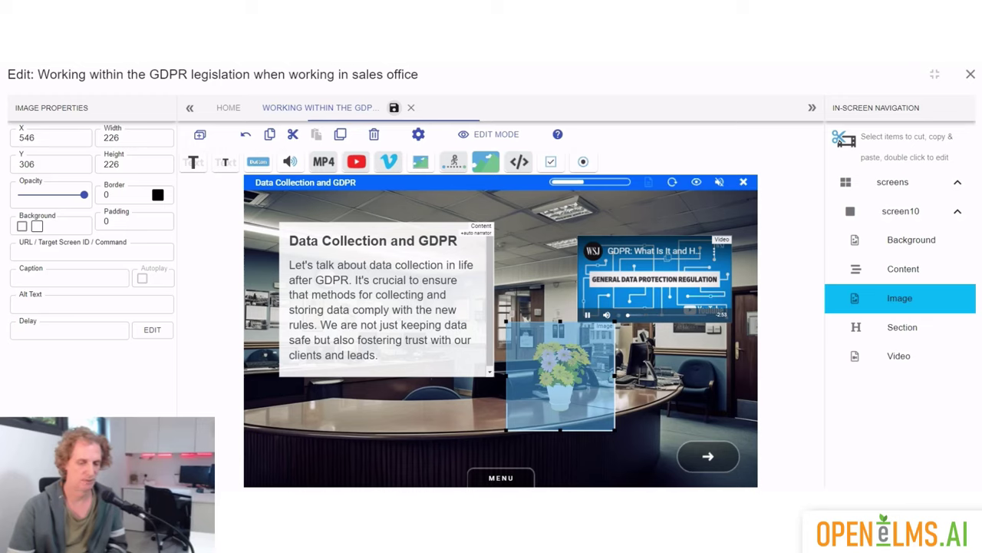
pyautogui.click(588, 315)
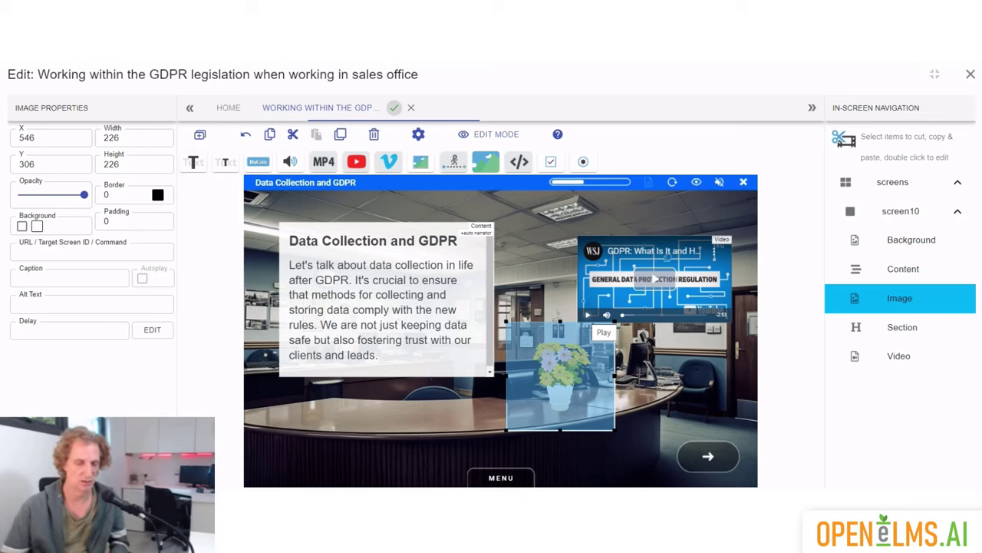
# Step: Look through the Data Processing and Data Retention screens and the quiz's first question, then close the question editor
pyautogui.click(707, 455)
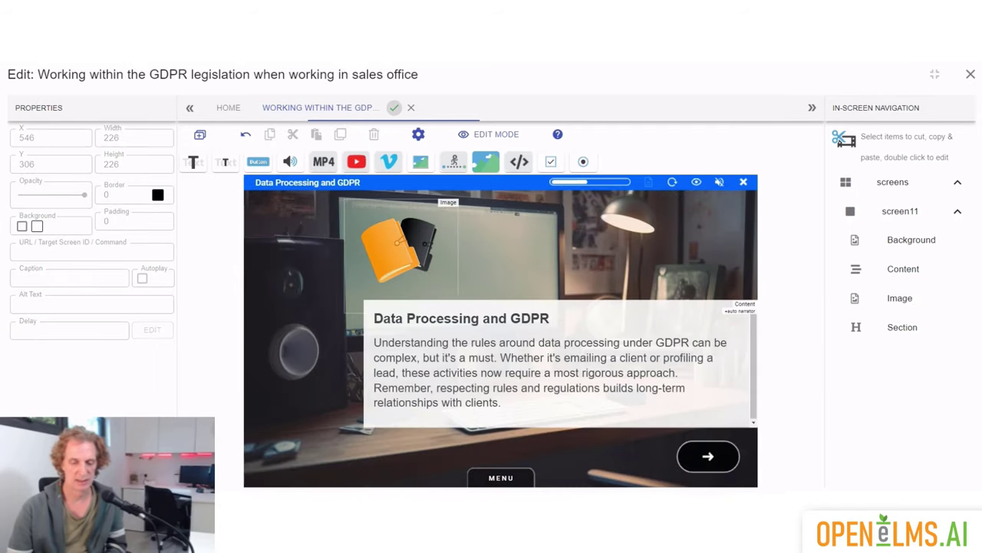
pyautogui.click(707, 456)
pyautogui.click(501, 477)
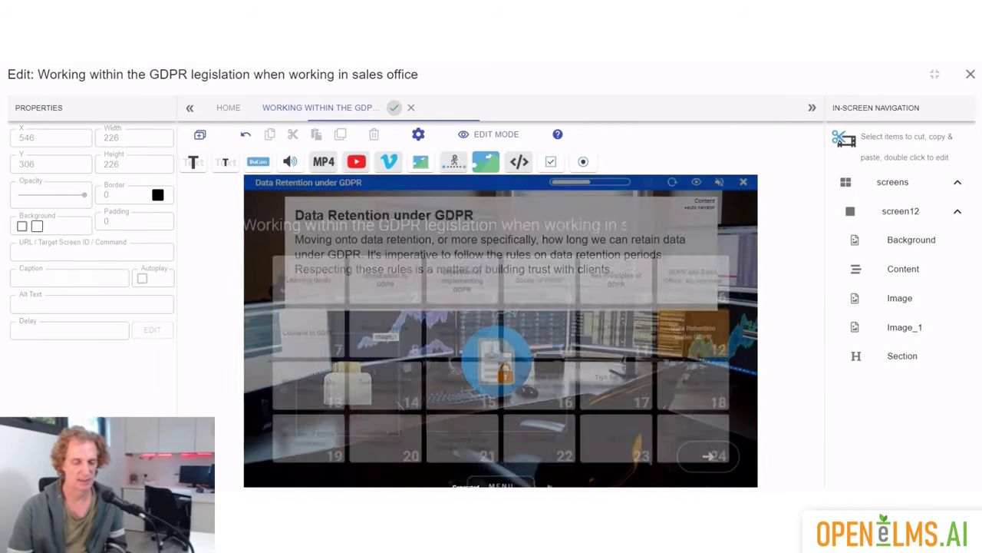
pyautogui.click(616, 422)
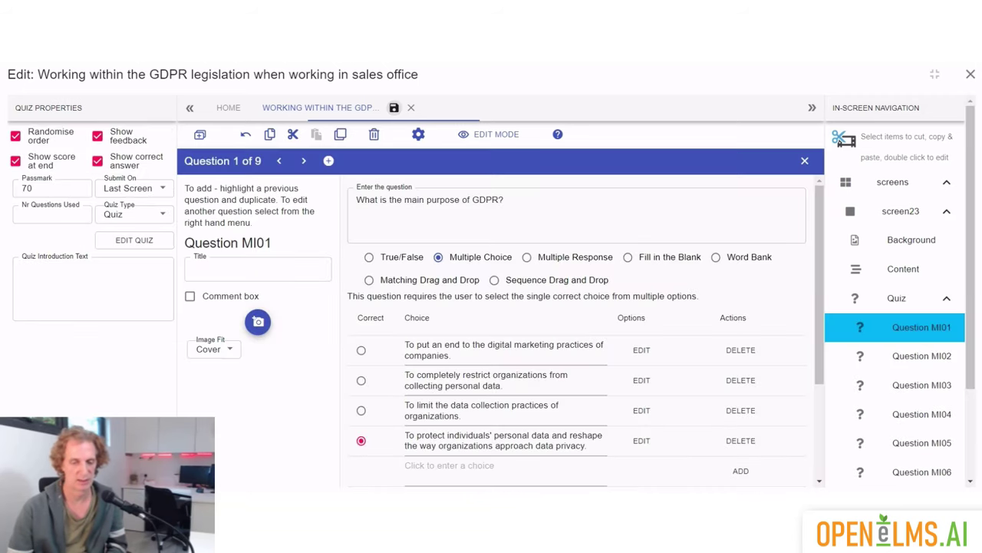
pyautogui.click(804, 161)
# Step: Go to the course's Summary screen and select its narrator
pyautogui.click(500, 477)
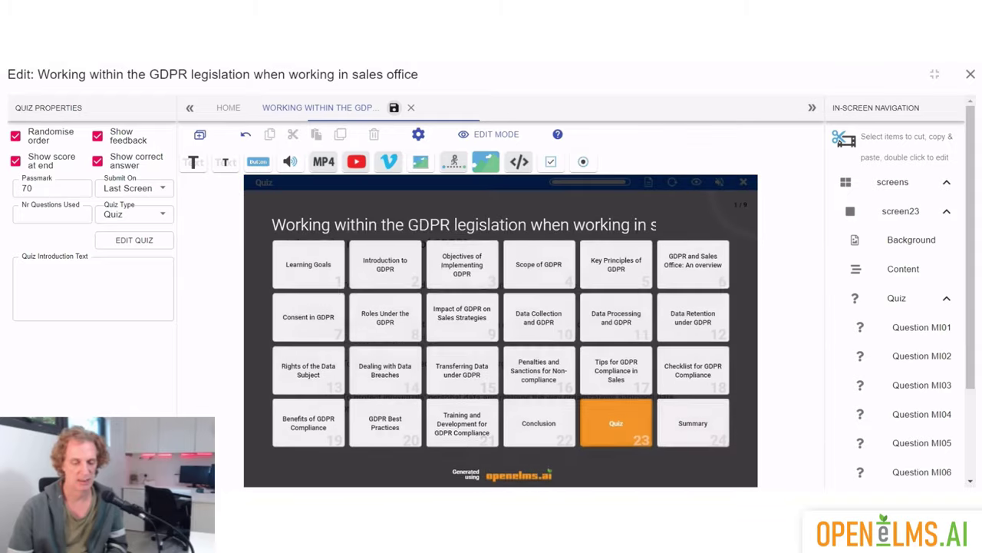
pyautogui.click(693, 423)
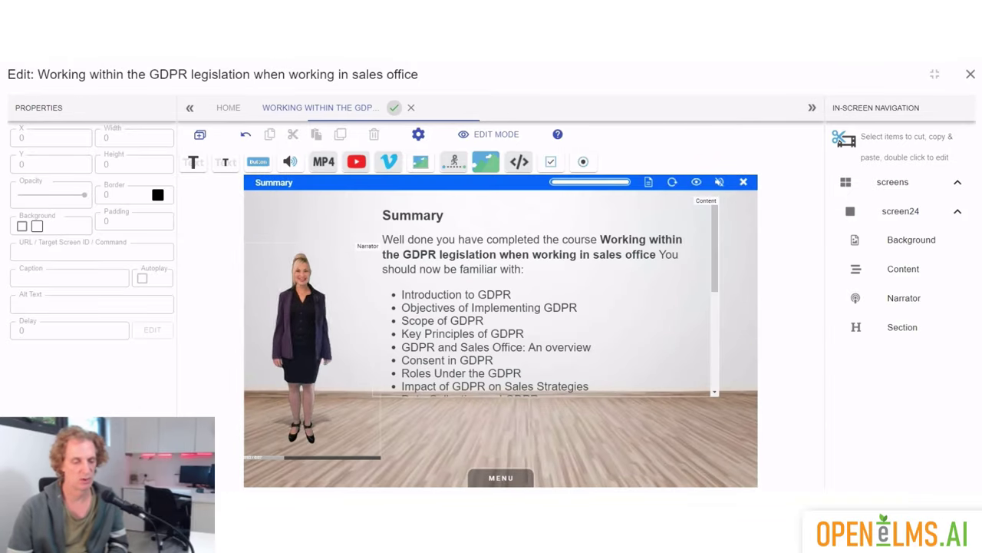
pyautogui.click(312, 348)
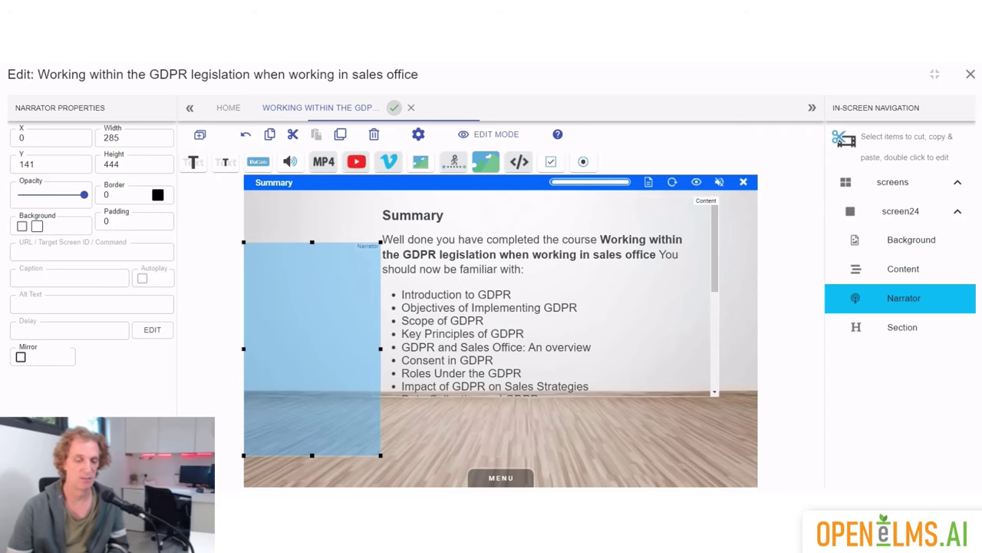
# Step: Finish the Summary screen's text with "Thank you." after the sentence about using the menu, and check the end of the content box
pyautogui.click(545, 295)
pyautogui.doubleClick(545, 295)
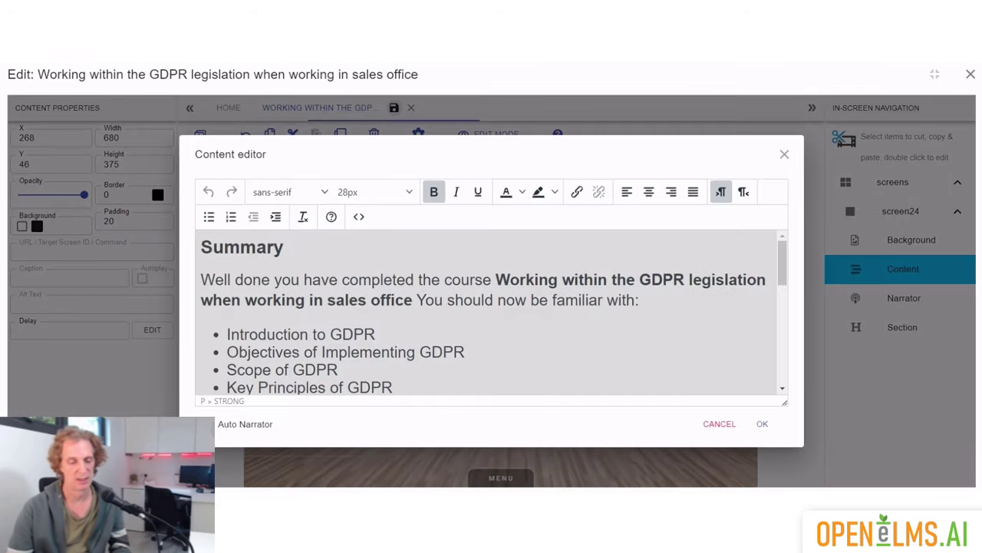
pyautogui.click(639, 299)
pyautogui.press('Left')
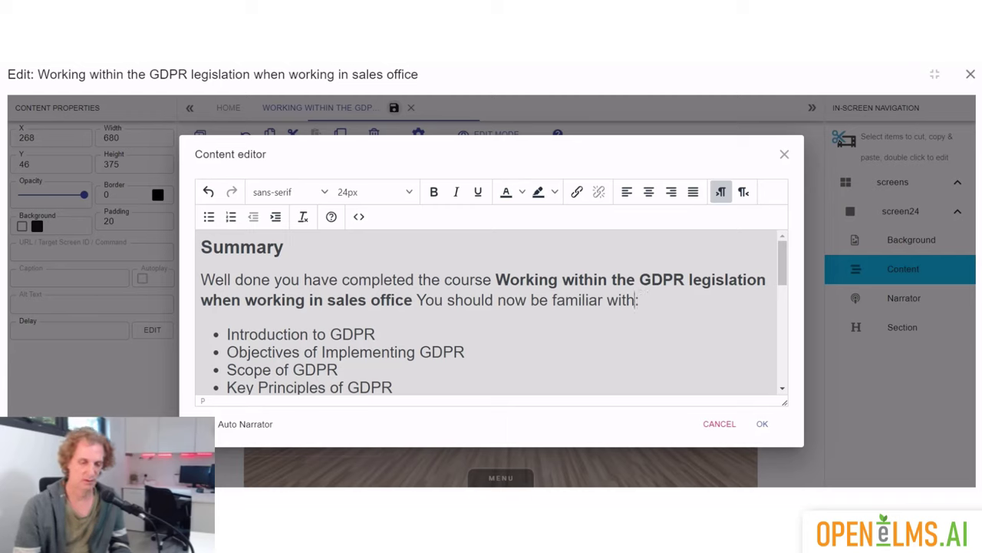
pyautogui.press('Down')
pyautogui.press('Down')
pyautogui.press('Down')
pyautogui.press('Down')
pyautogui.press('Down')
pyautogui.press('Down')
pyautogui.press('Down')
pyautogui.press('Down')
pyautogui.press('Down')
pyautogui.press('Down')
pyautogui.press('Down')
pyautogui.press('Down')
pyautogui.press('Down')
pyautogui.press('Down')
pyautogui.press('Down')
pyautogui.press('Down')
pyautogui.press('Down')
pyautogui.press('Down')
pyautogui.press('Down')
pyautogui.press('Down')
pyautogui.press('Down')
pyautogui.press('Down')
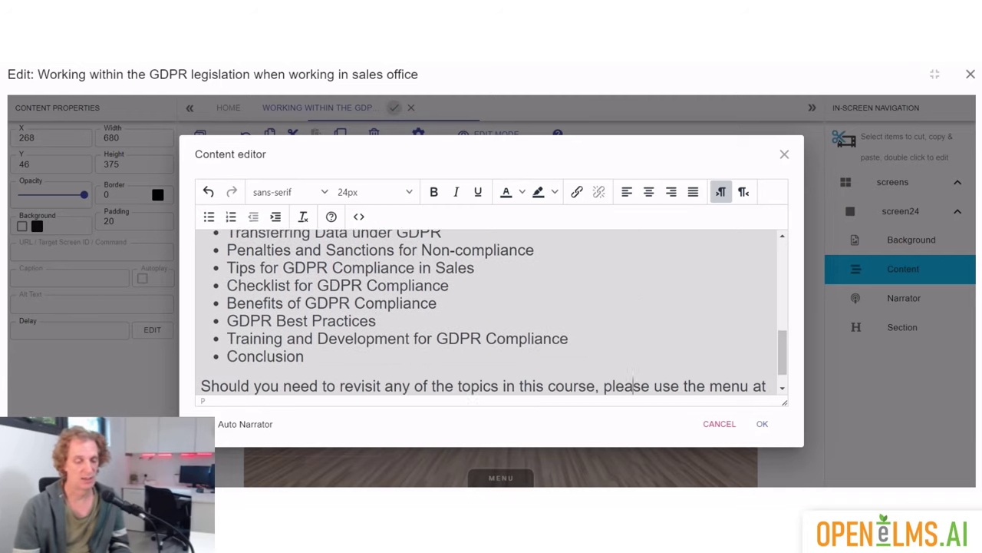
pyautogui.write('Thank you.')
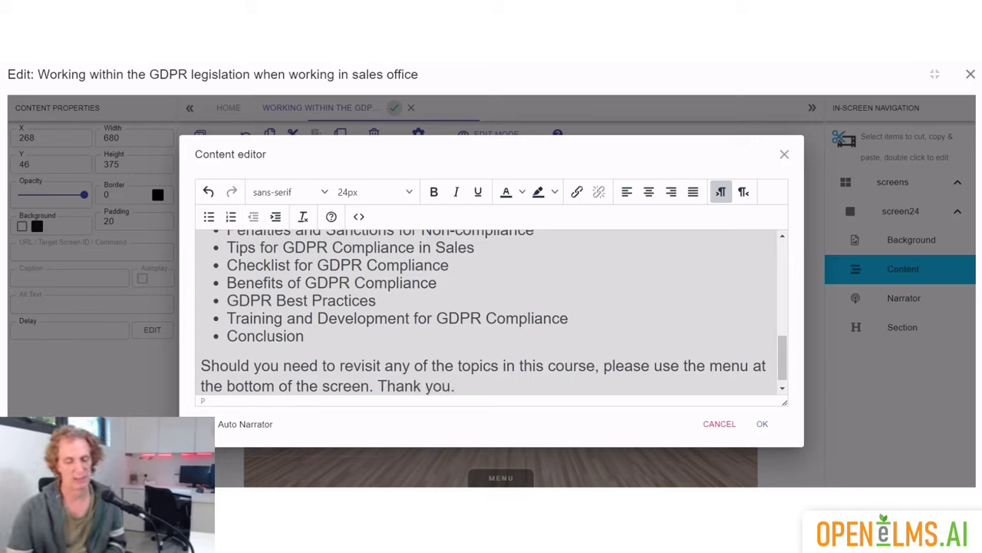
pyautogui.press('Escape')
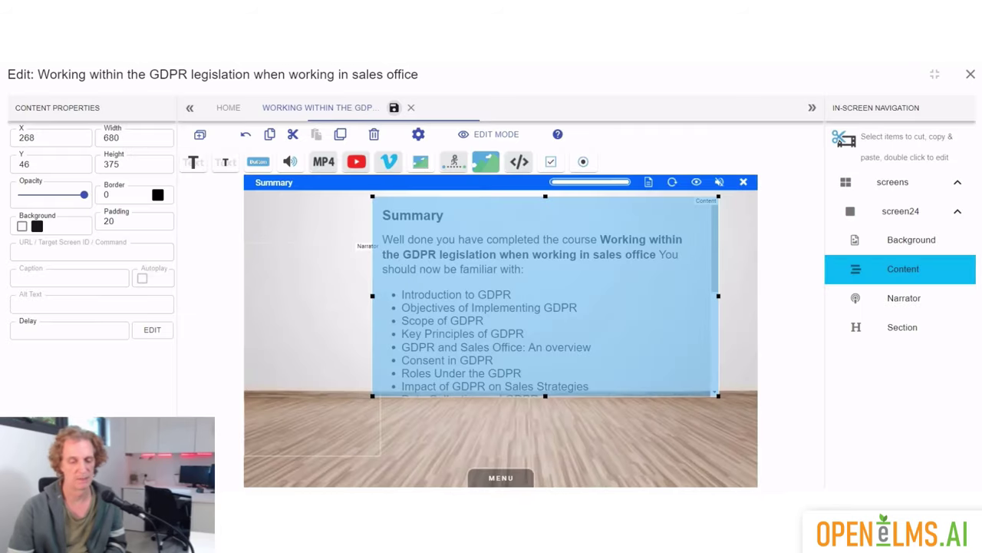
pyautogui.moveTo(715, 248); pyautogui.dragTo(714, 344)
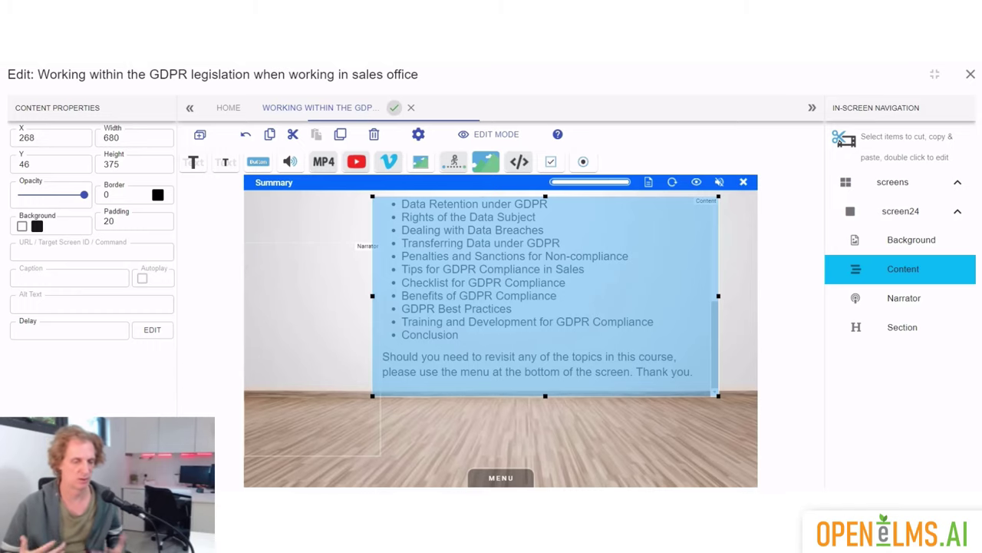
# Step: View the Transferring Data under GDPR screen and return to the Summary screen
pyautogui.click(501, 477)
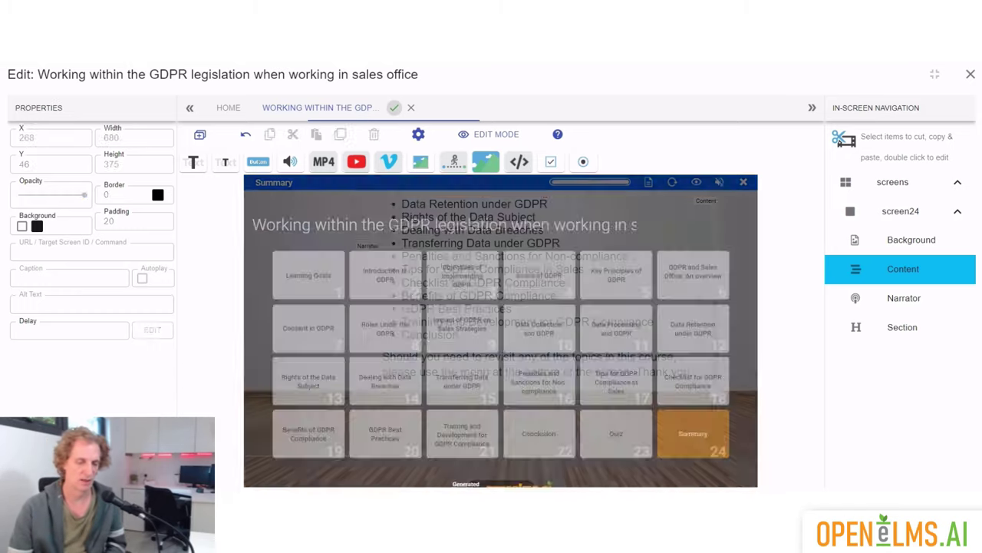
pyautogui.click(461, 370)
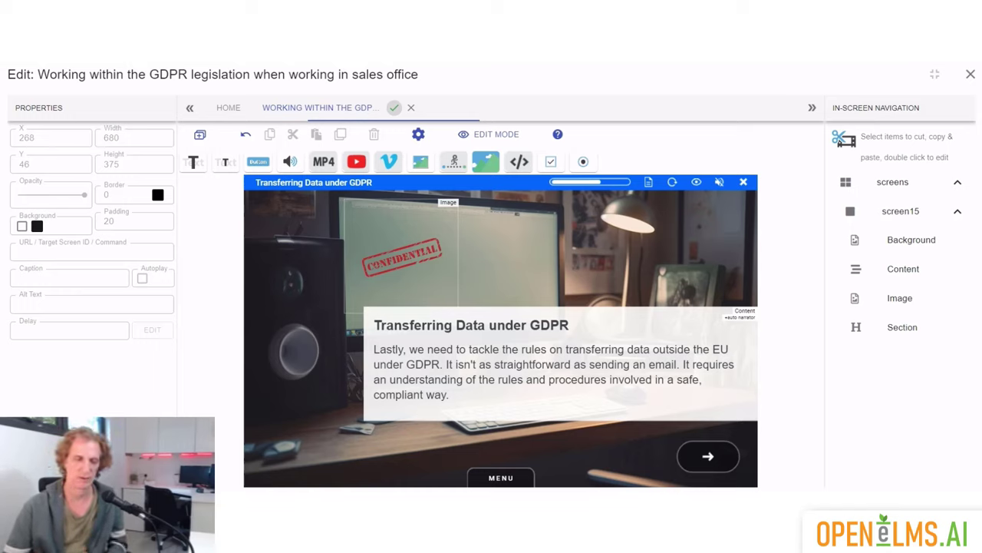
pyautogui.click(501, 478)
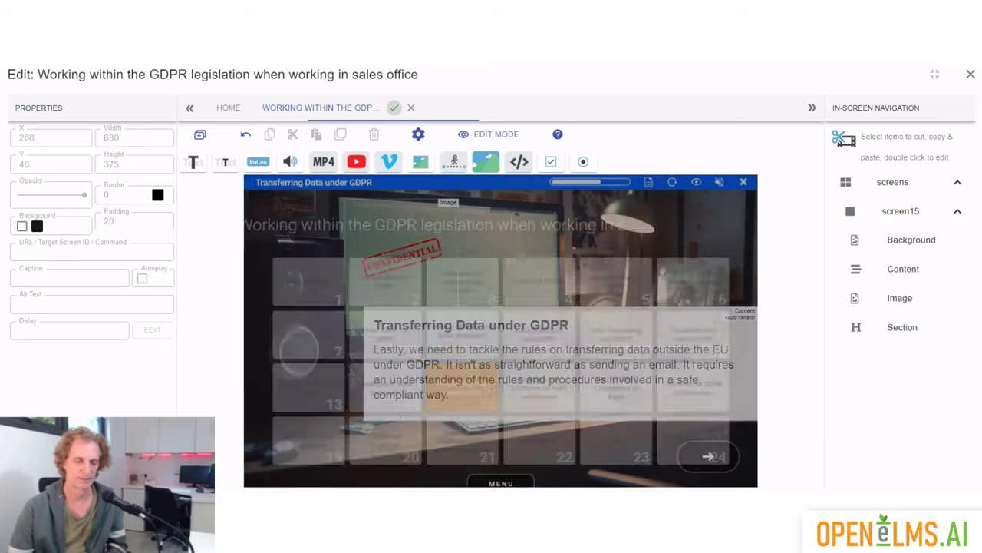
pyautogui.click(693, 422)
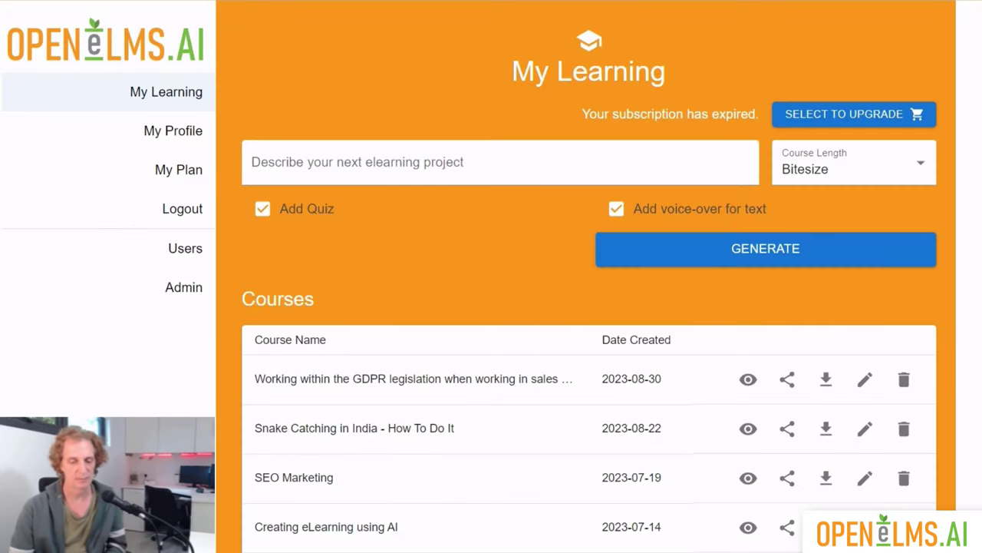
# Step: Run the GDPR sales office course from the My Learning course list
pyautogui.scroll(-2, 590, 346)
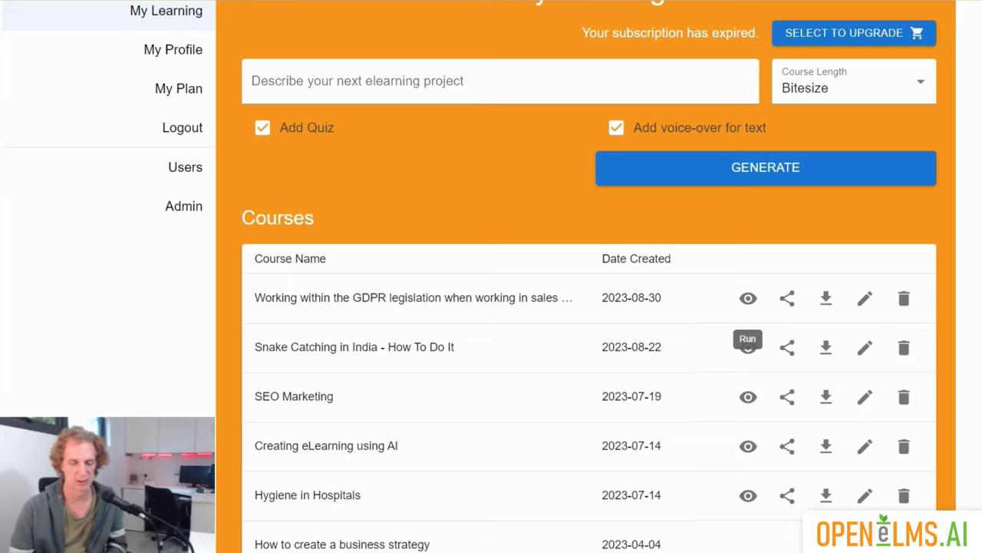
pyautogui.click(749, 297)
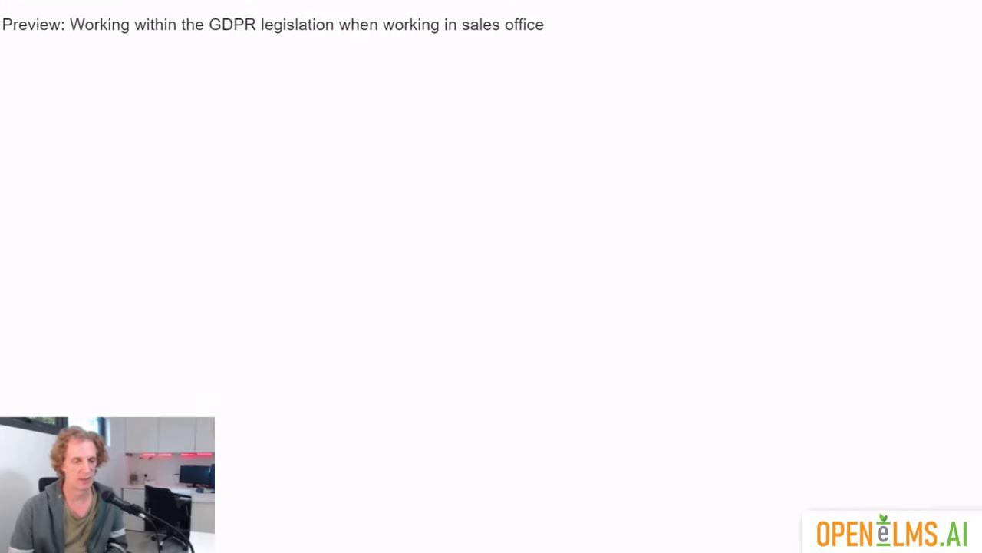